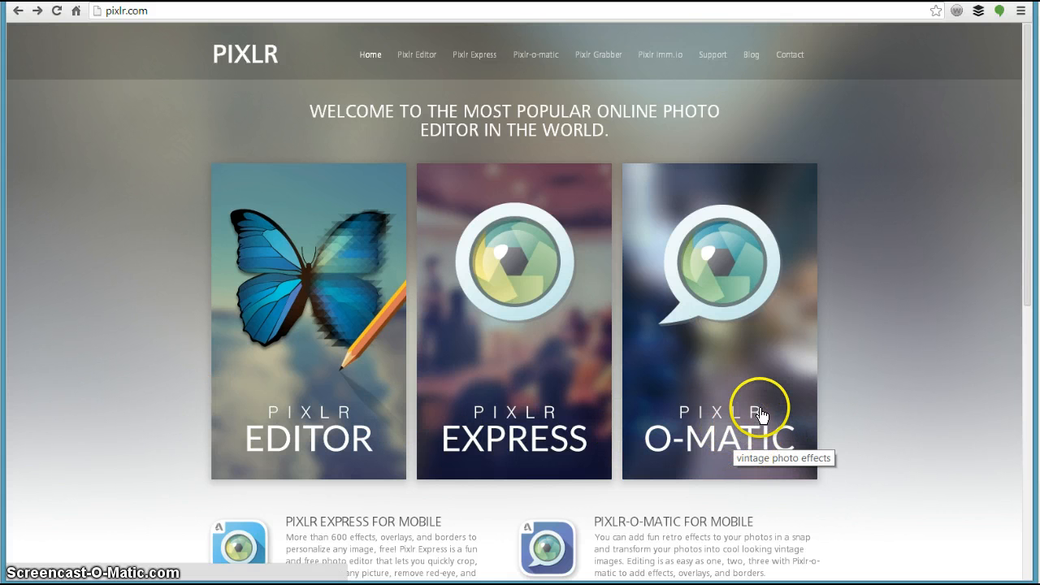
Open Pixlr-o-matic and load the sunrise JPG from the computer's desktop.
left_click(762, 414)
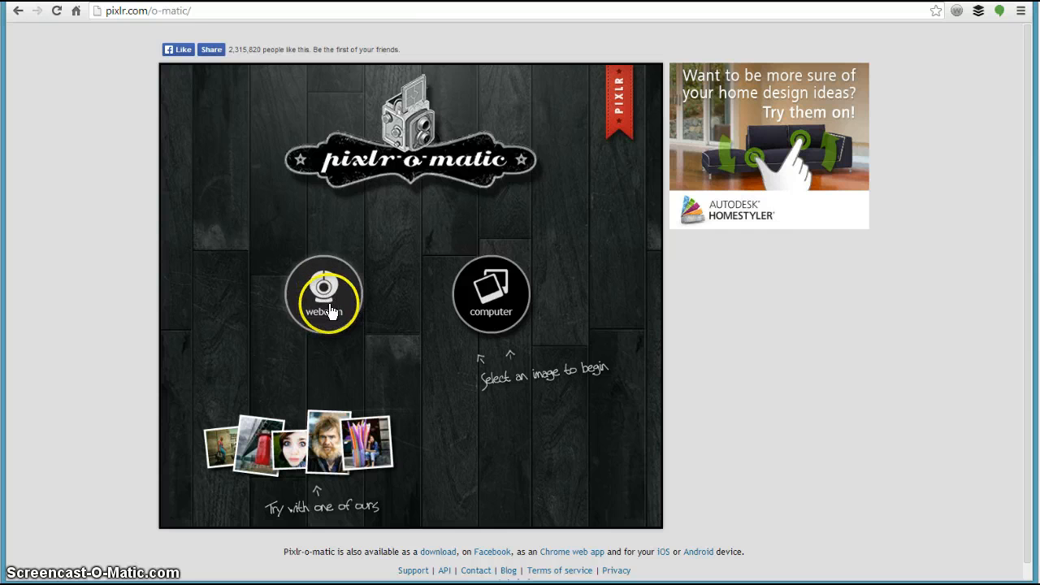
left_click(498, 305)
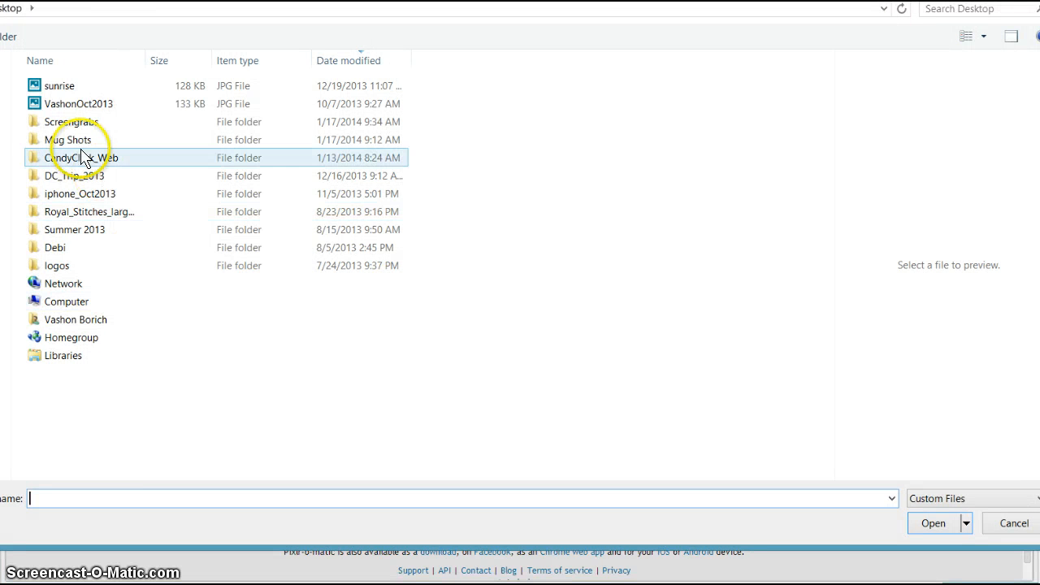
left_click(67, 94)
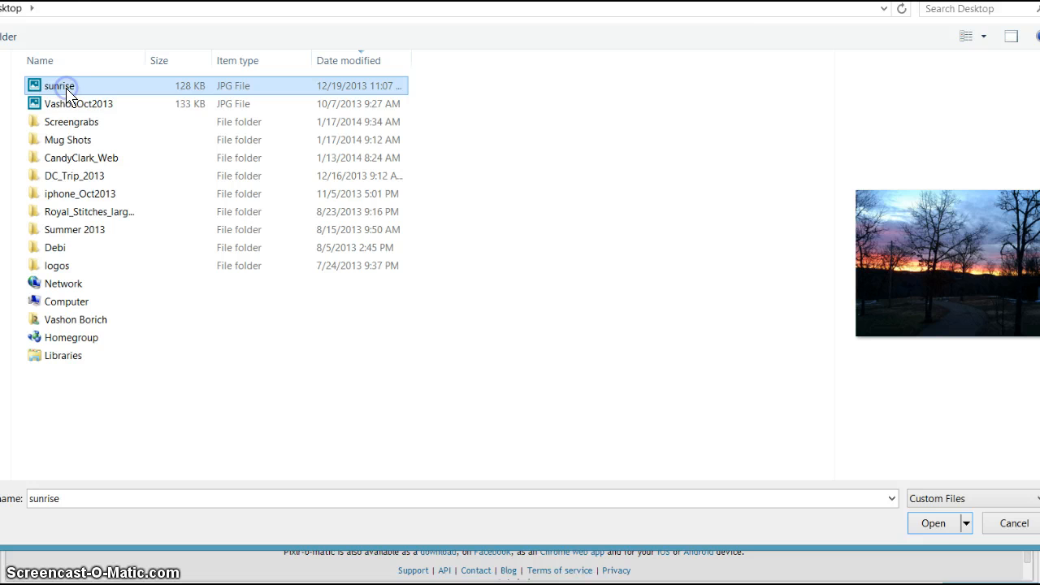
left_click(933, 523)
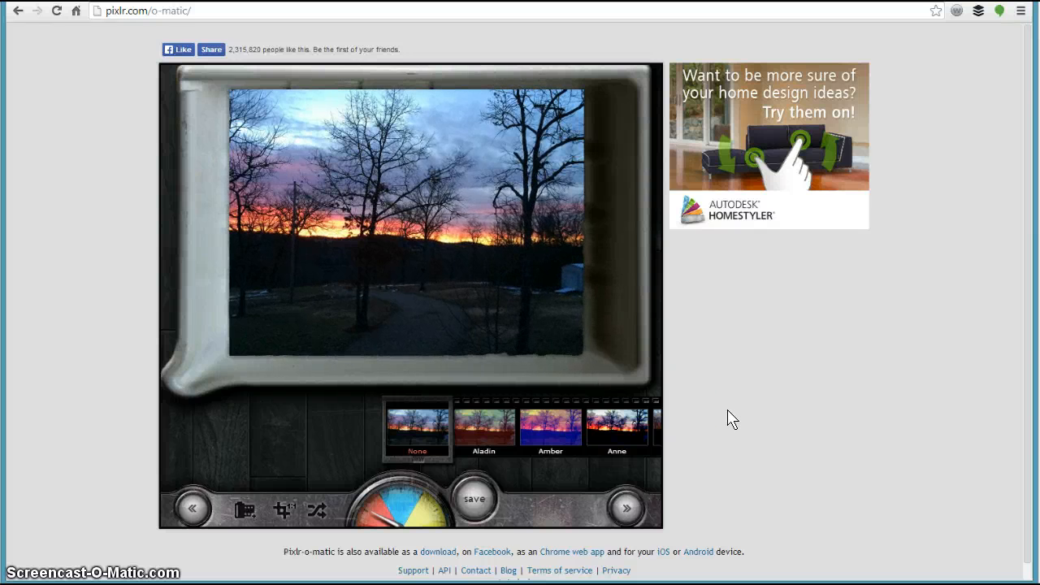
Try the Dean, Hagrid and Josh colour effects on the photo and settle on the Karen effect.
left_click(640, 443)
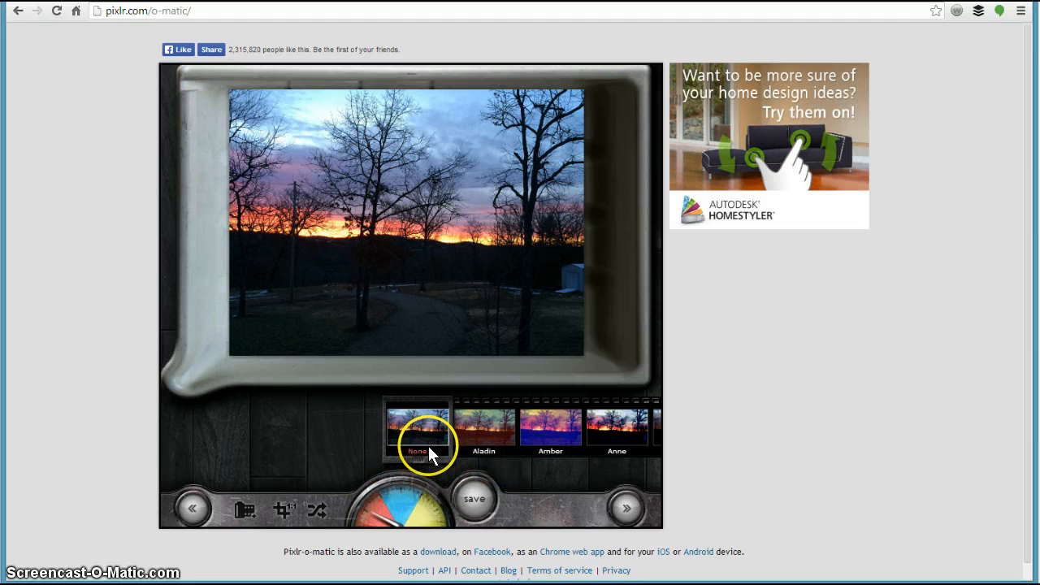
left_click(564, 443)
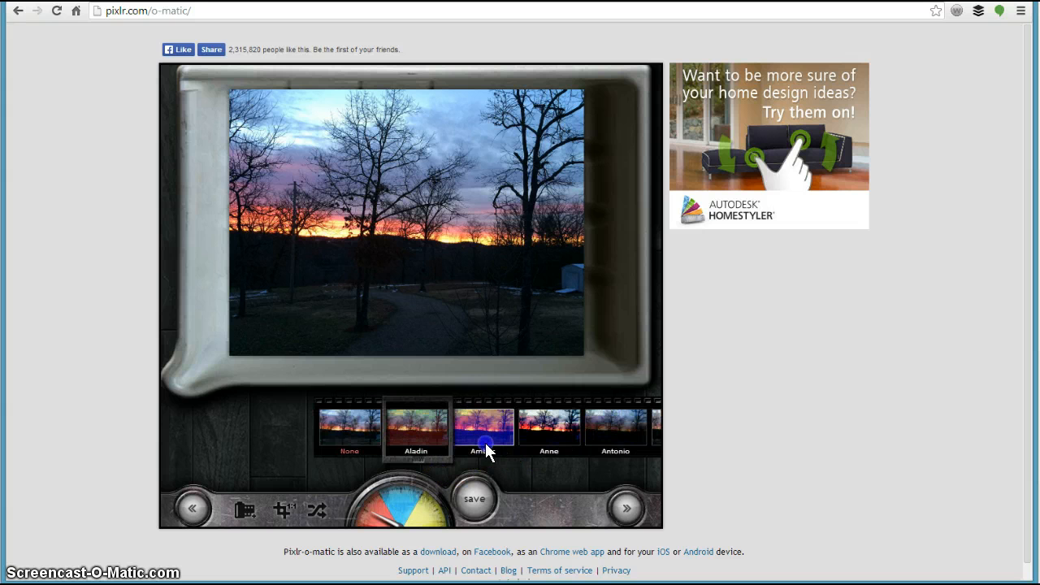
left_click_drag(417, 441, 204, 441)
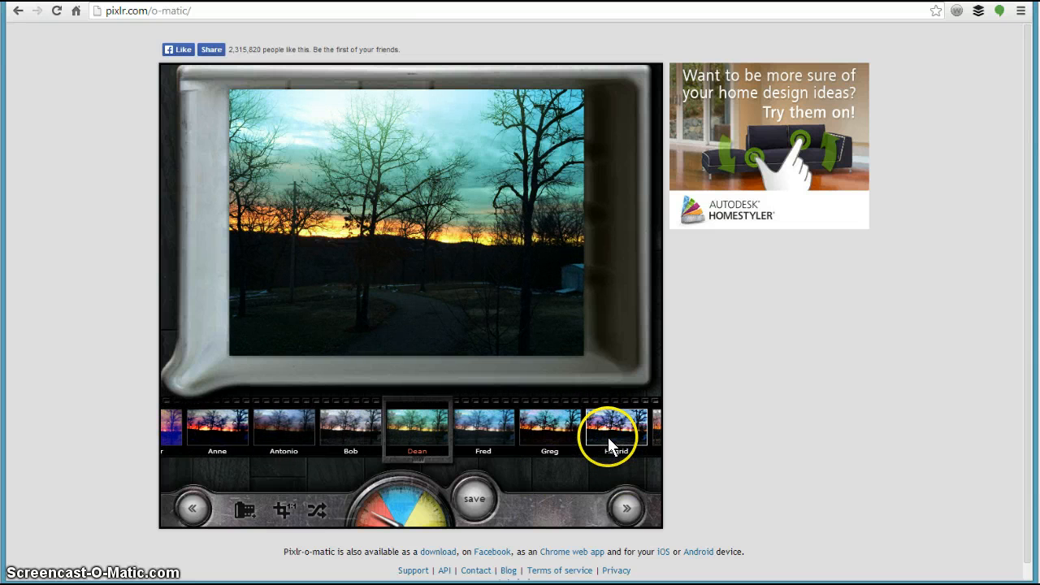
left_click_drag(608, 442, 408, 441)
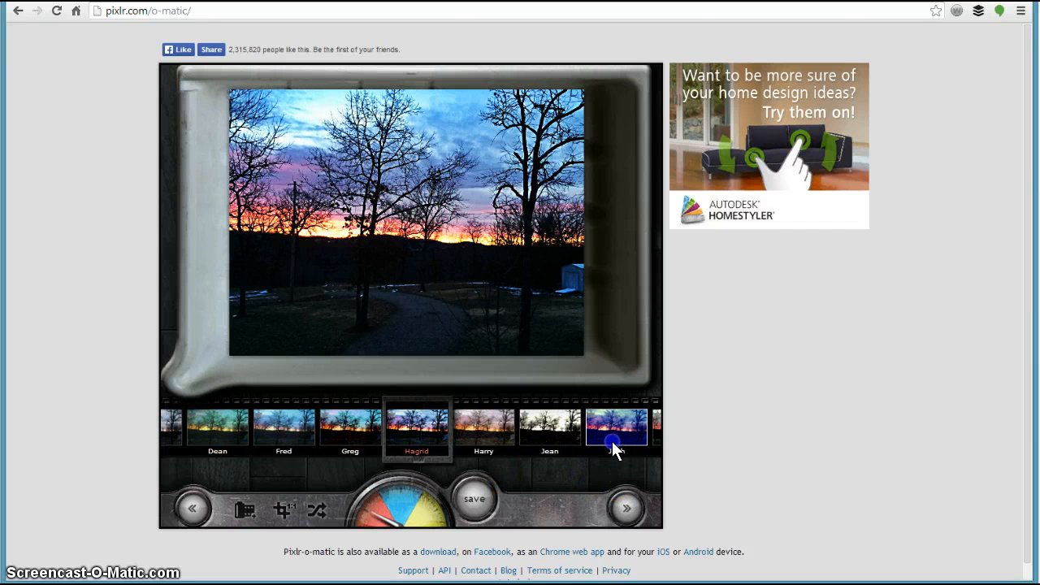
left_click_drag(613, 443, 441, 446)
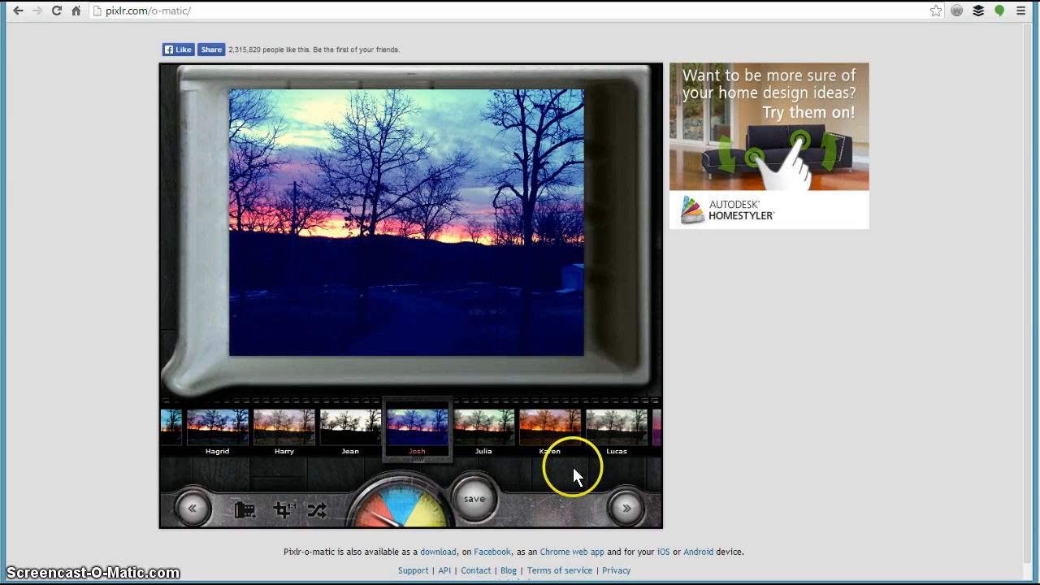
left_click_drag(568, 446, 427, 434)
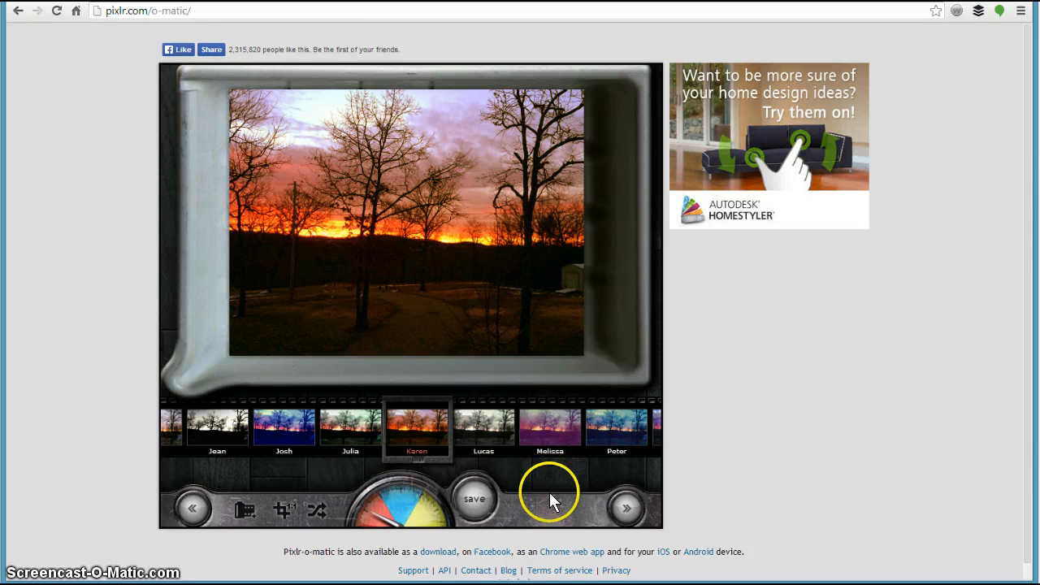
Apply the light overlay between Cyborg and Focal, add the Cornered border, and check the finished photo before returning to editing.
left_click(624, 505)
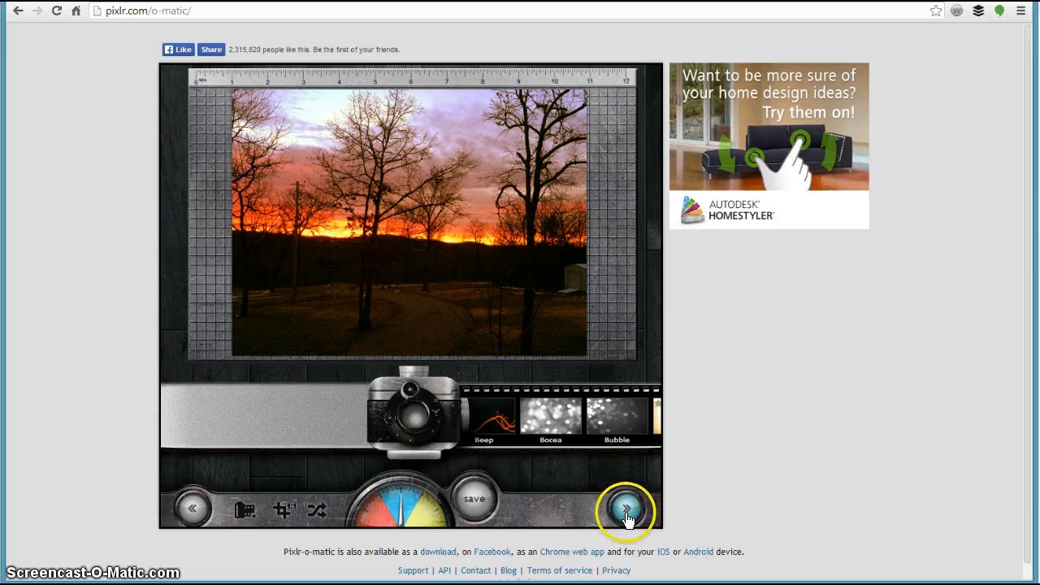
mouse_move(616, 429)
left_mouse_down()
mouse_move(171, 427)
mouse_move(262, 426)
mouse_move(225, 420)
left_mouse_up()
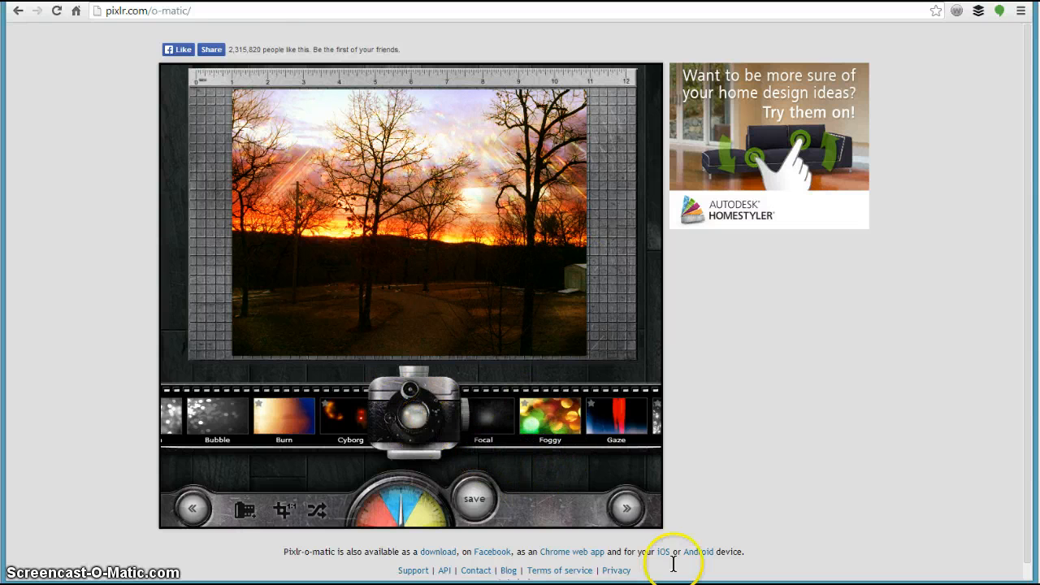
left_click(636, 510)
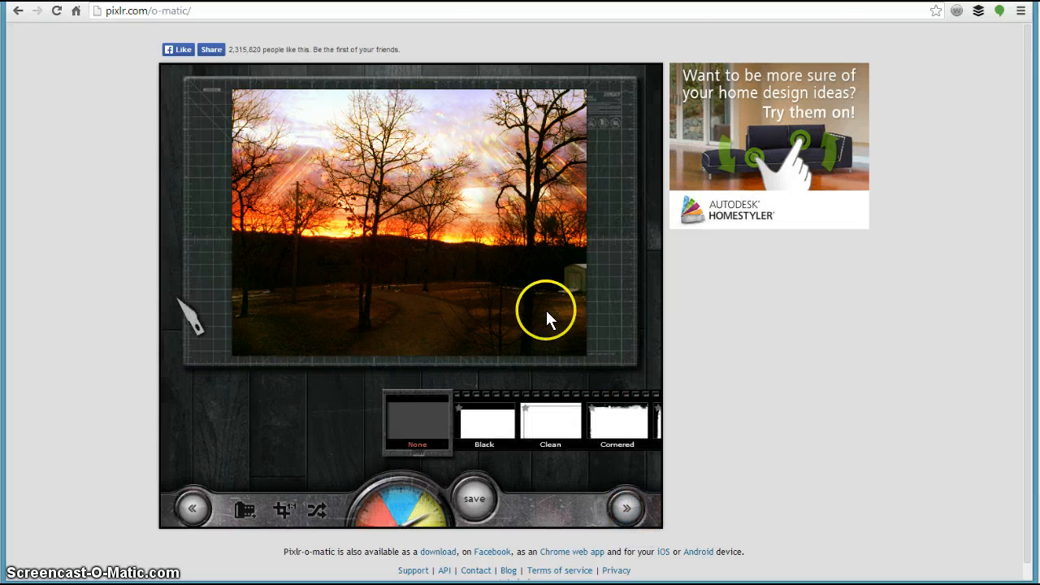
left_click_drag(583, 428, 381, 423)
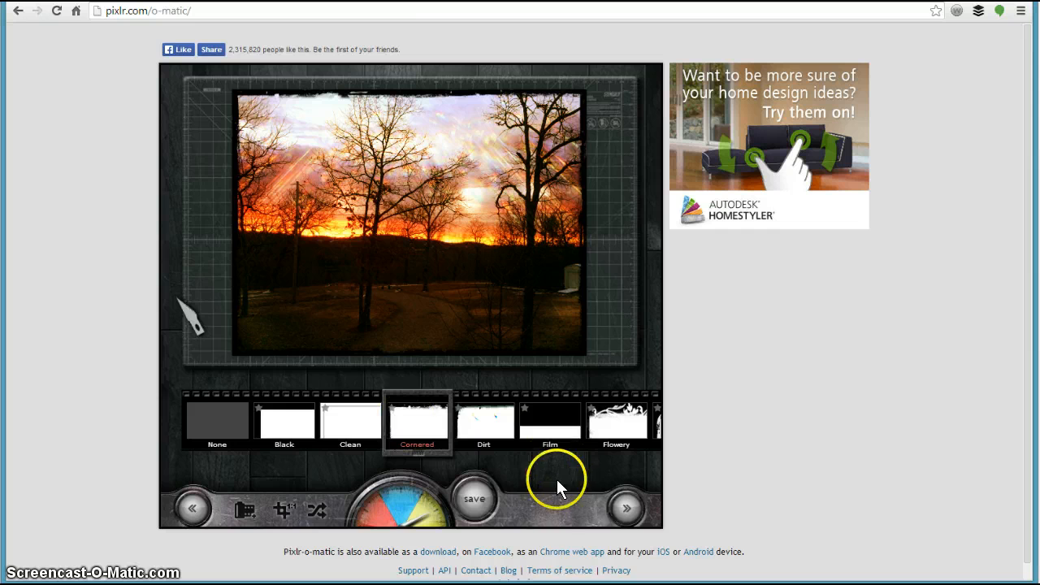
left_click(623, 509)
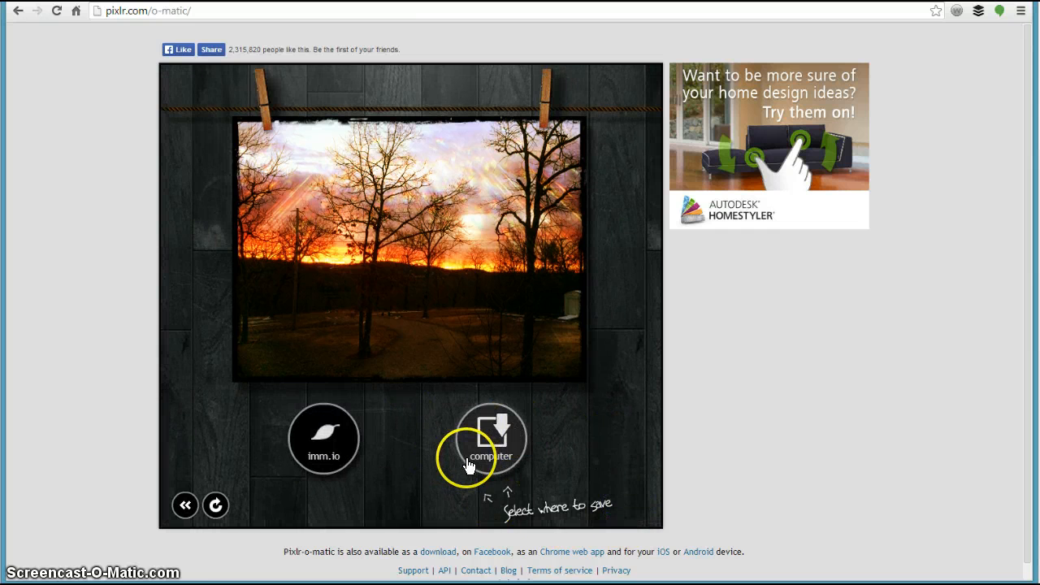
left_click(183, 503)
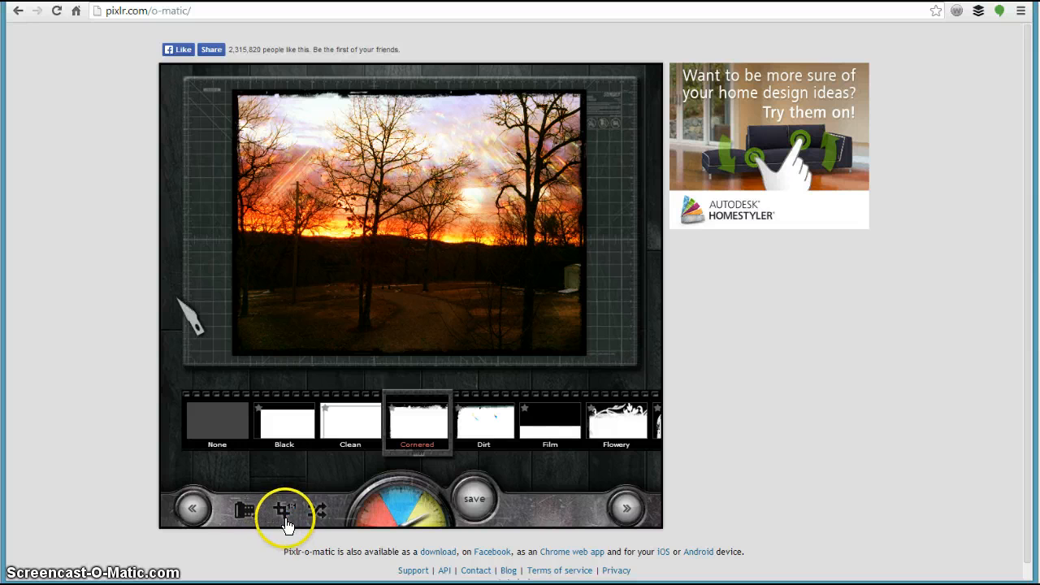
Toggle the photo between a 1:1 square crop and its original proportions, ending on the original proportions.
left_click(282, 517)
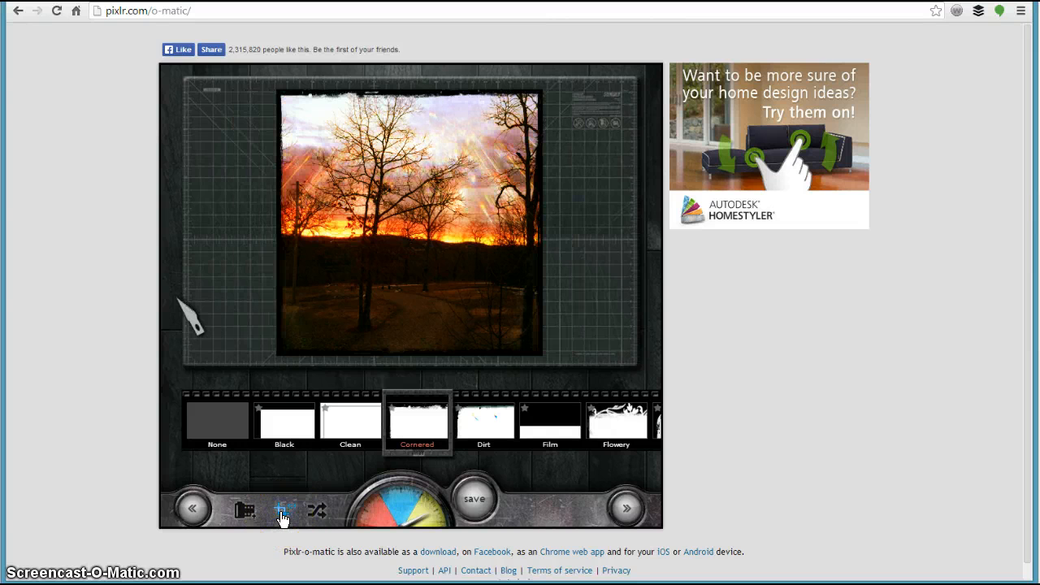
left_click(288, 507)
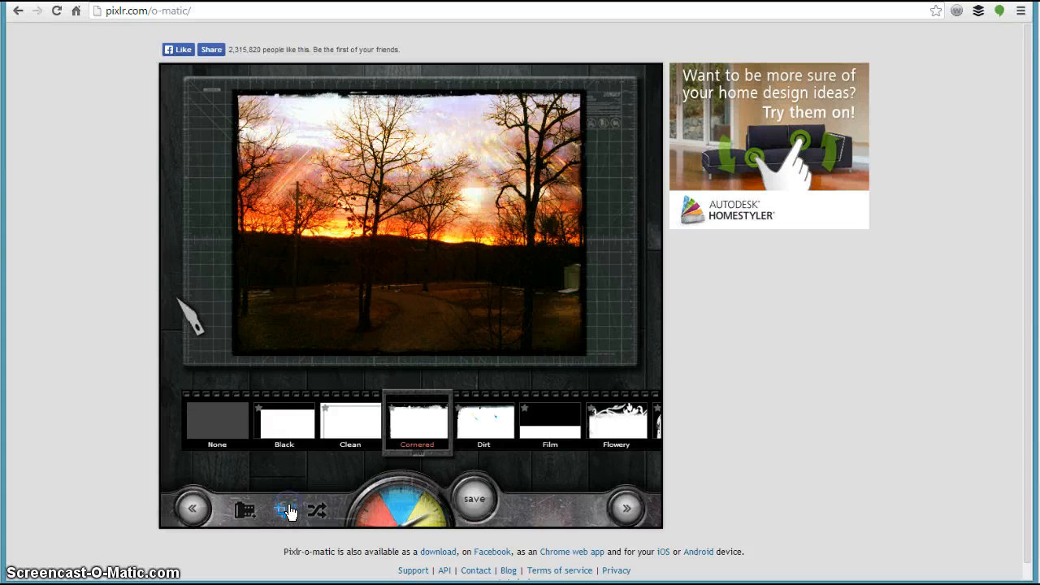
left_click(289, 518)
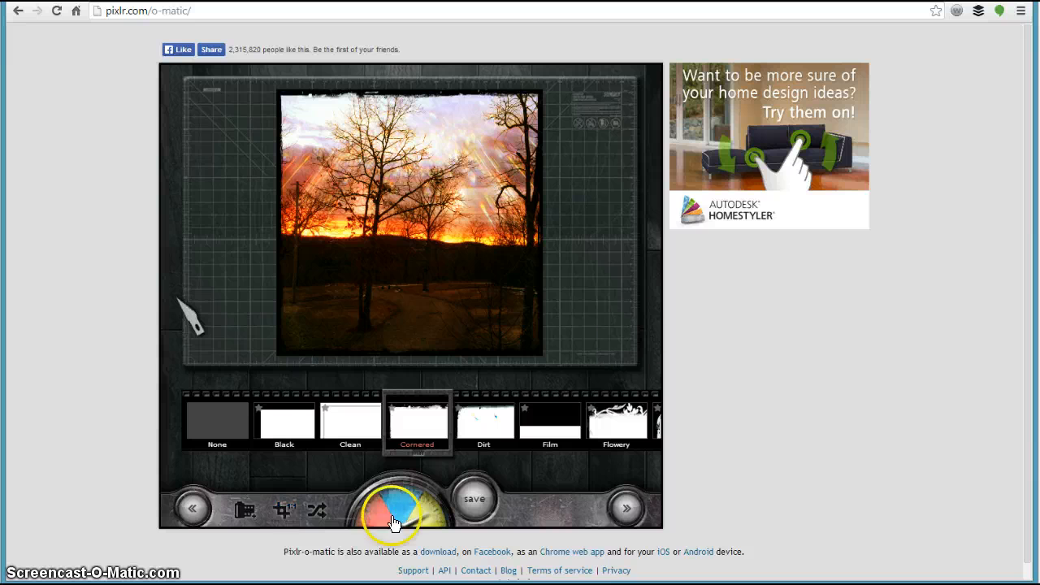
left_click(463, 270)
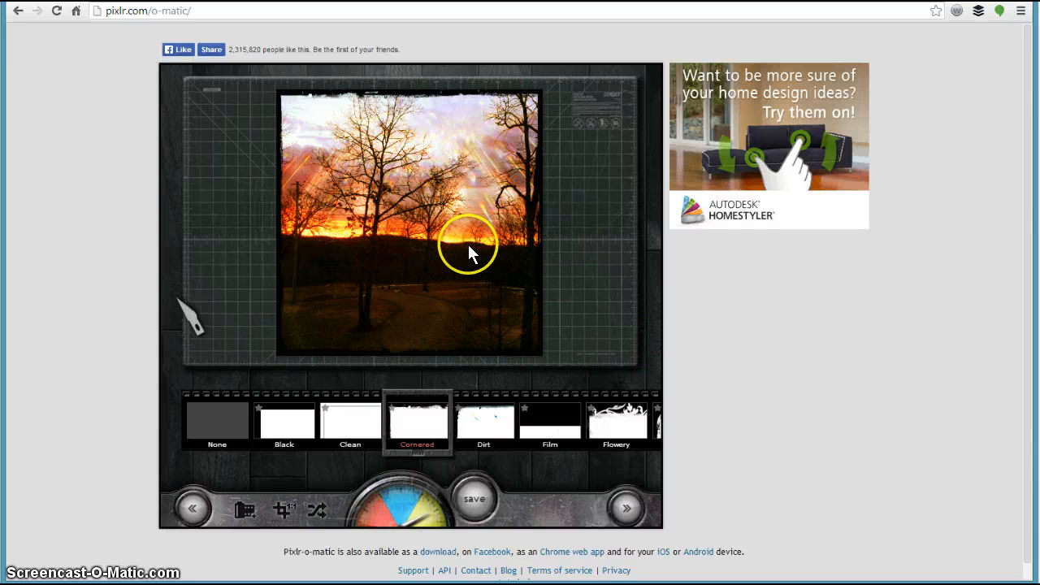
left_click(285, 510)
Randomize the effect, overlay and border repeatedly until the photo has coloured light spots and the Ground border.
left_click(326, 517)
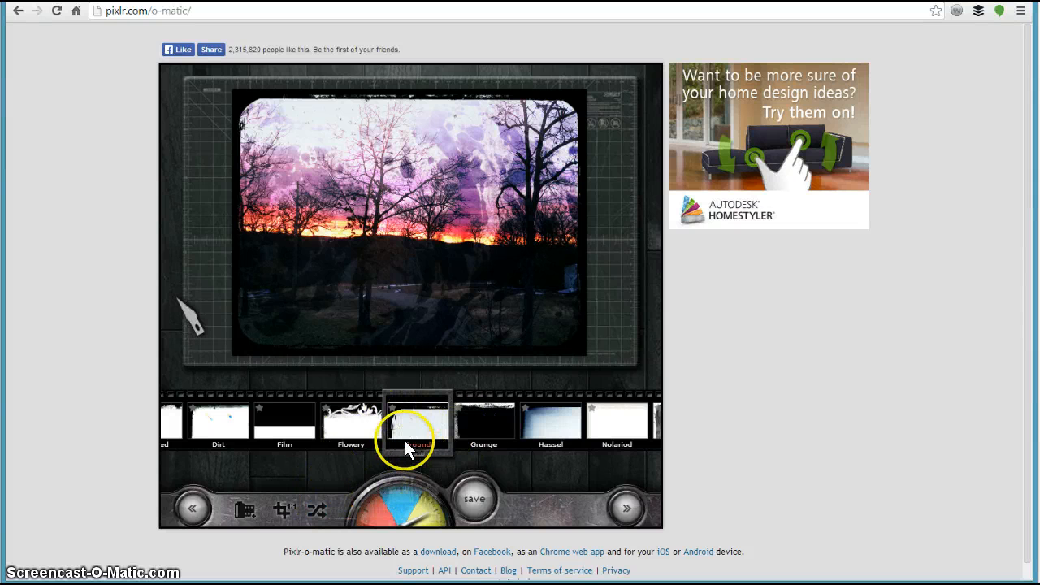
left_click(318, 514)
left_click(318, 514)
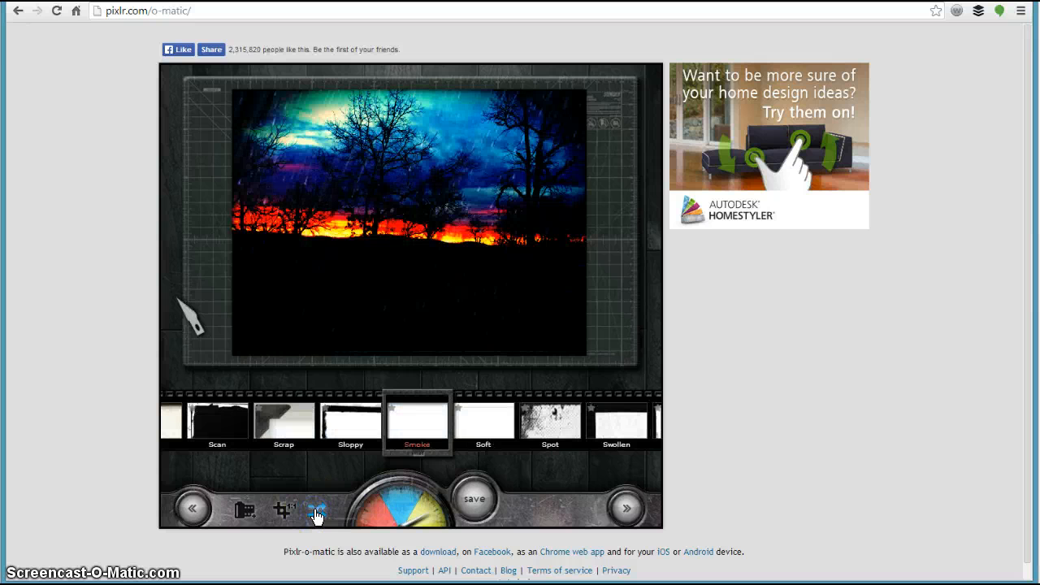
left_click(317, 514)
left_click(317, 515)
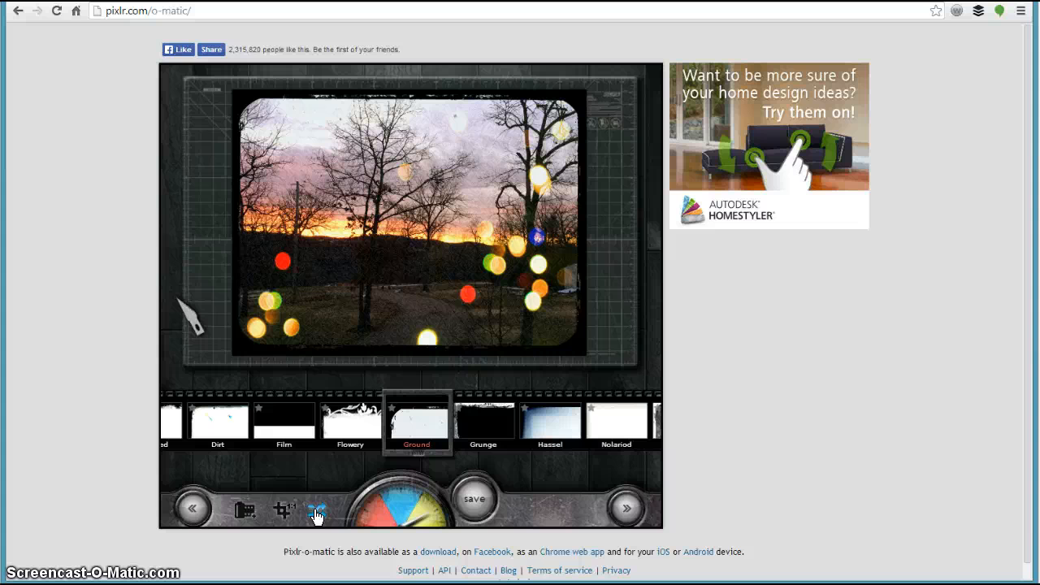
Add the Satya effect from the Vintage collection to the effects strip.
left_click(251, 520)
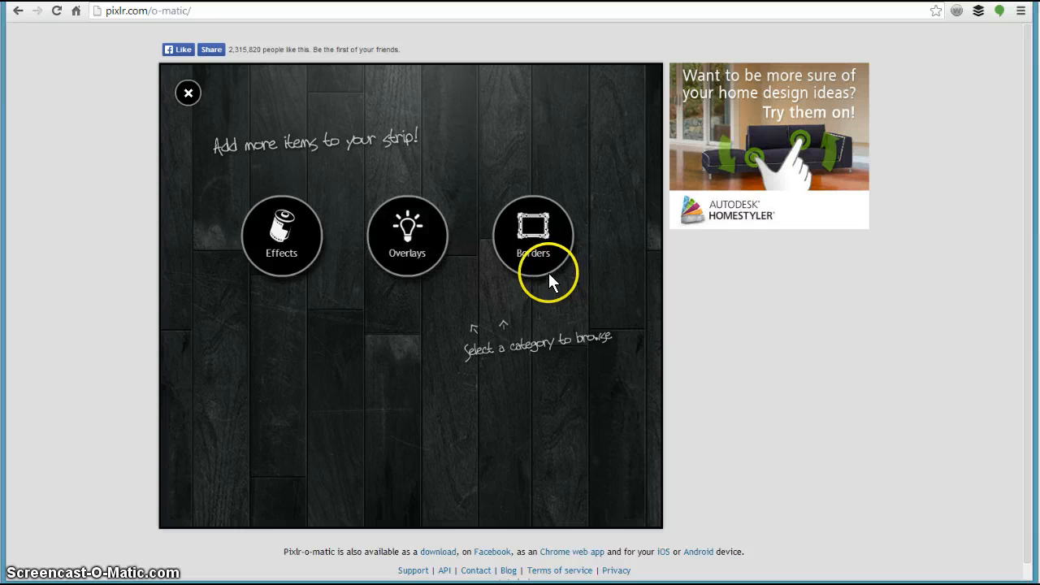
left_click(279, 251)
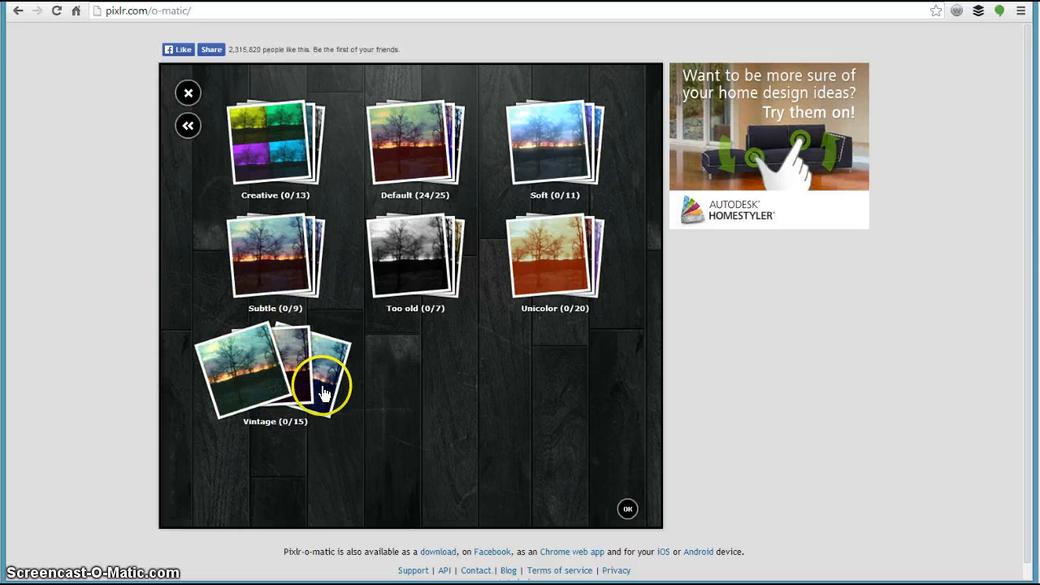
left_click(275, 379)
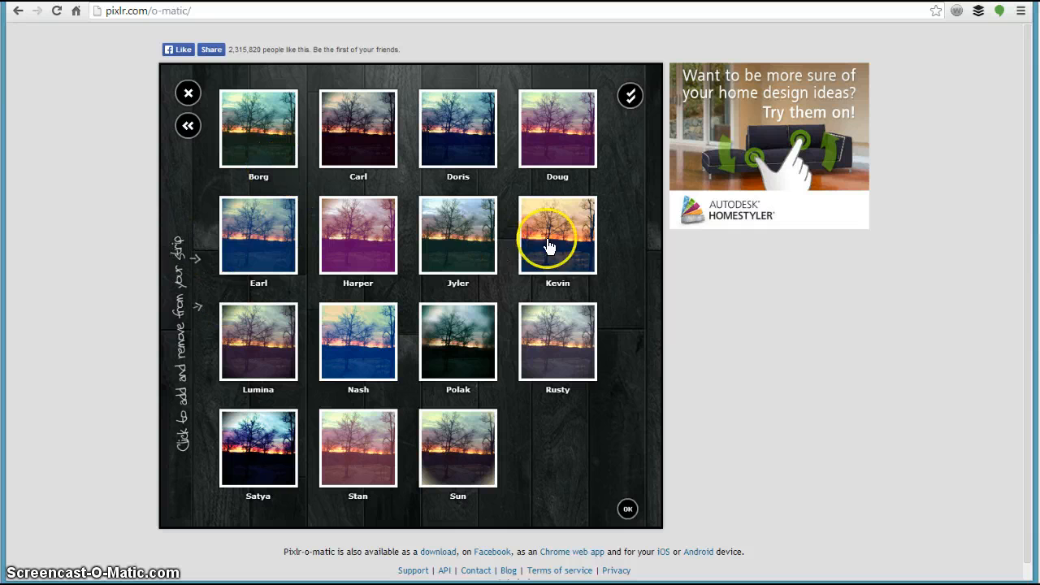
left_click(266, 453)
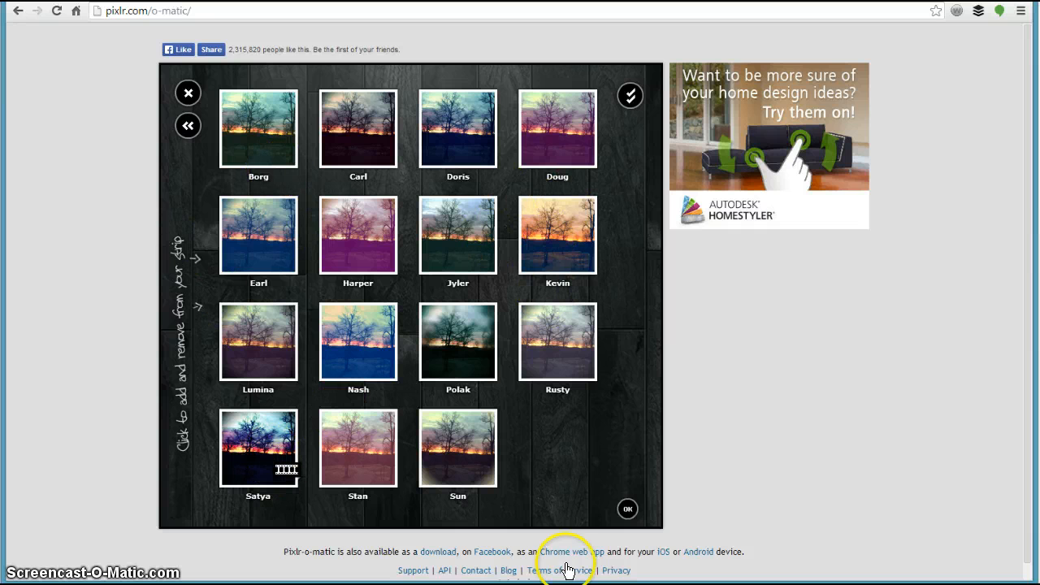
left_click(627, 508)
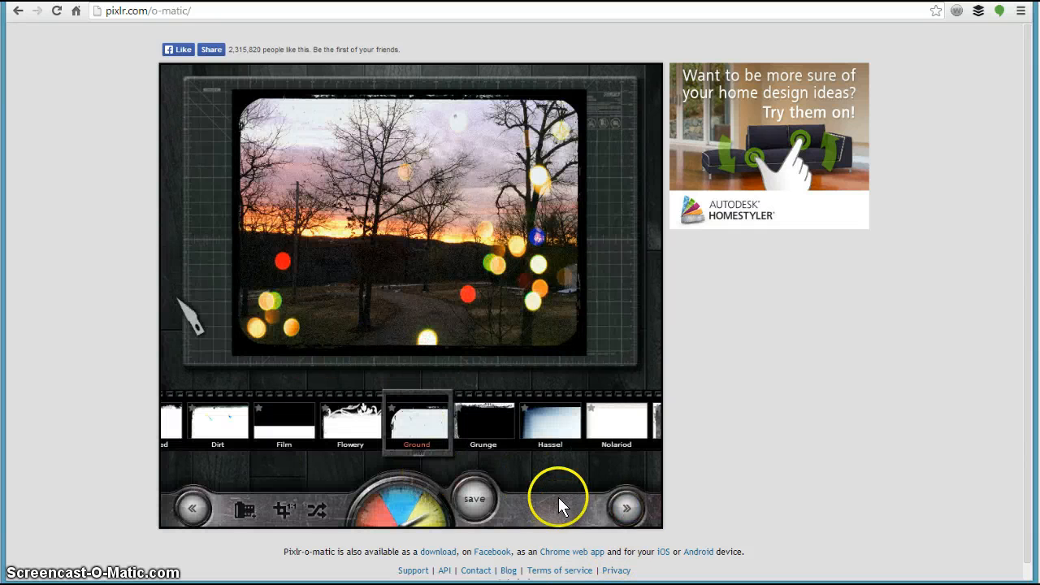
Bring up the save destinations for the finished photo and review the imm.io and computer choices.
left_click(503, 498)
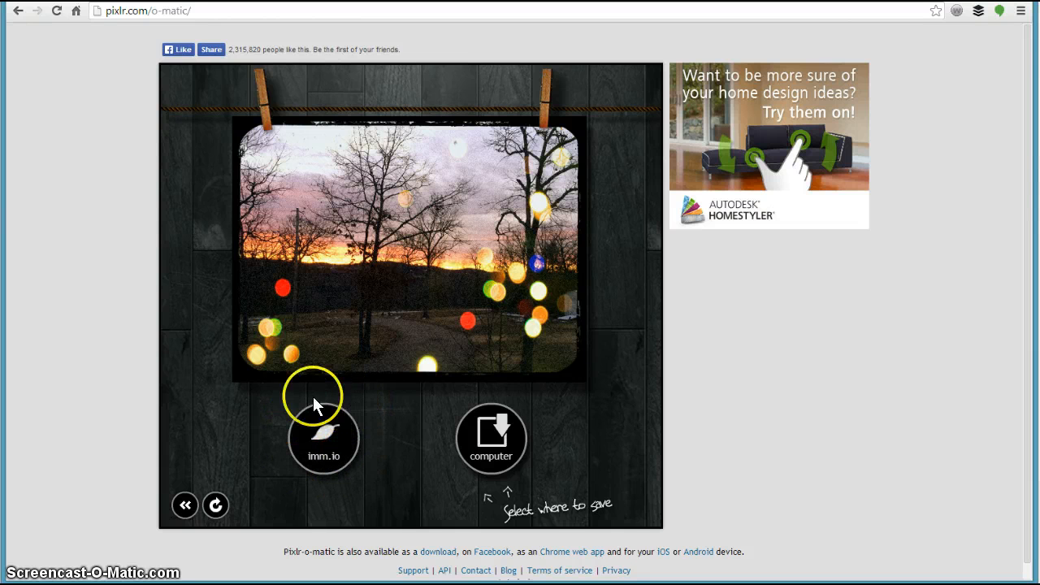
left_click(349, 473)
left_click(456, 398)
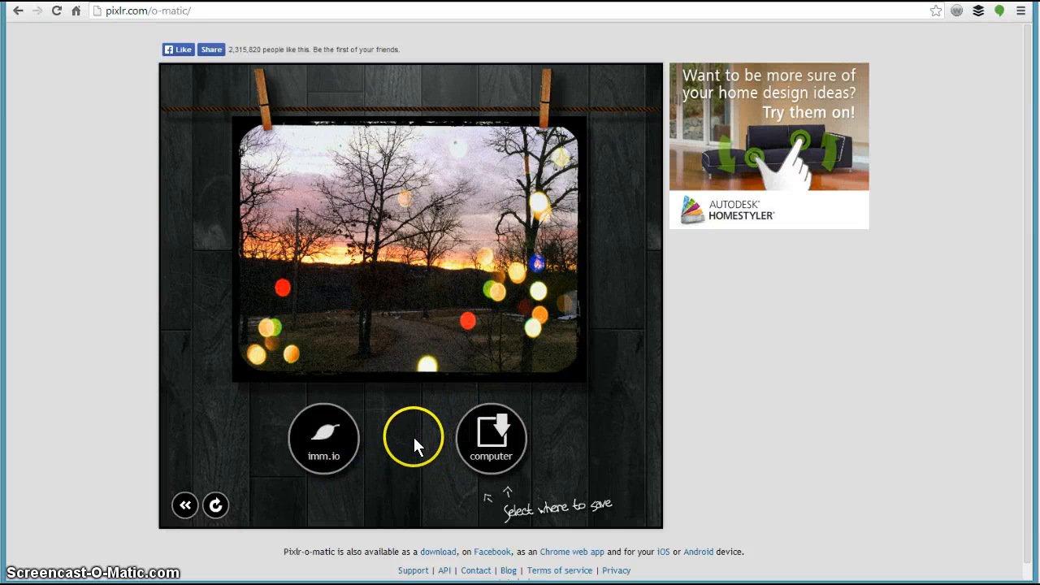
Shorten the web address to pixlr.com and load the Pixlr home page.
left_click(153, 13)
left_click_drag(148, 12, 388, 27)
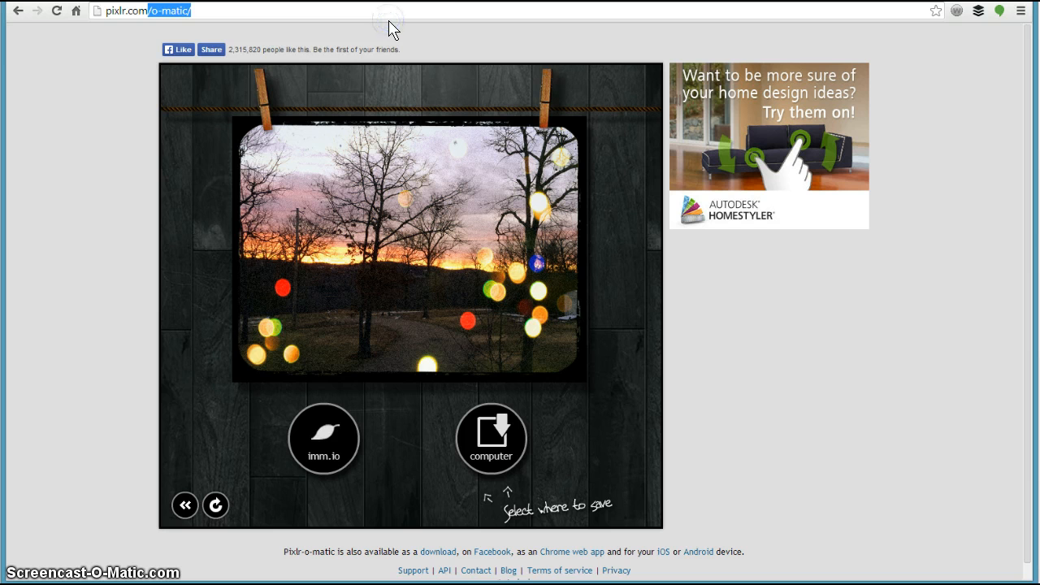
left_click(152, 12)
left_click_drag(153, 12, 267, 35)
key("BackSpace")
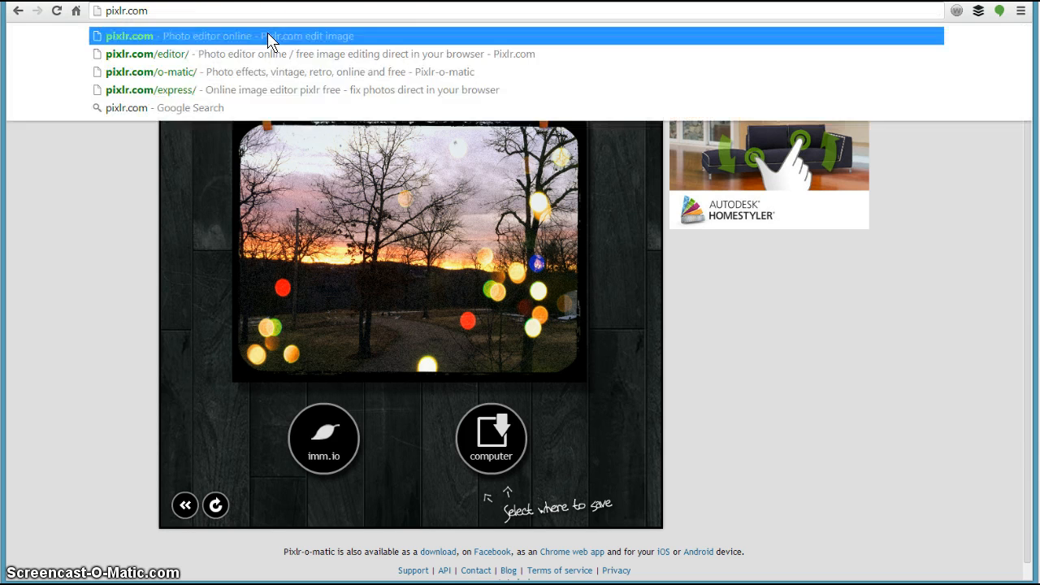
key("Return")
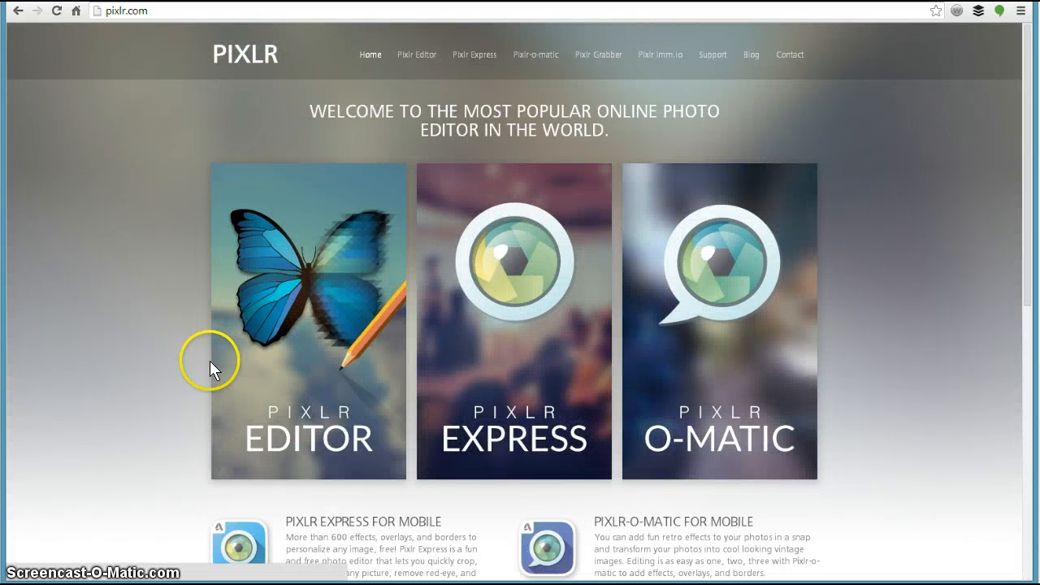
Launch Pixlr Express and open the sunrise photo from the computer.
left_click(563, 418)
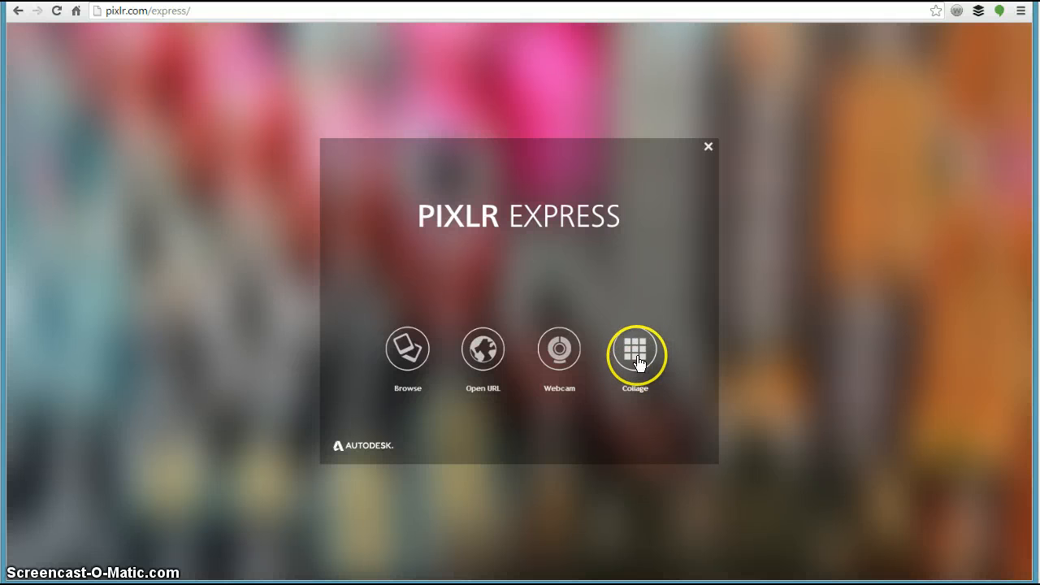
left_click(405, 358)
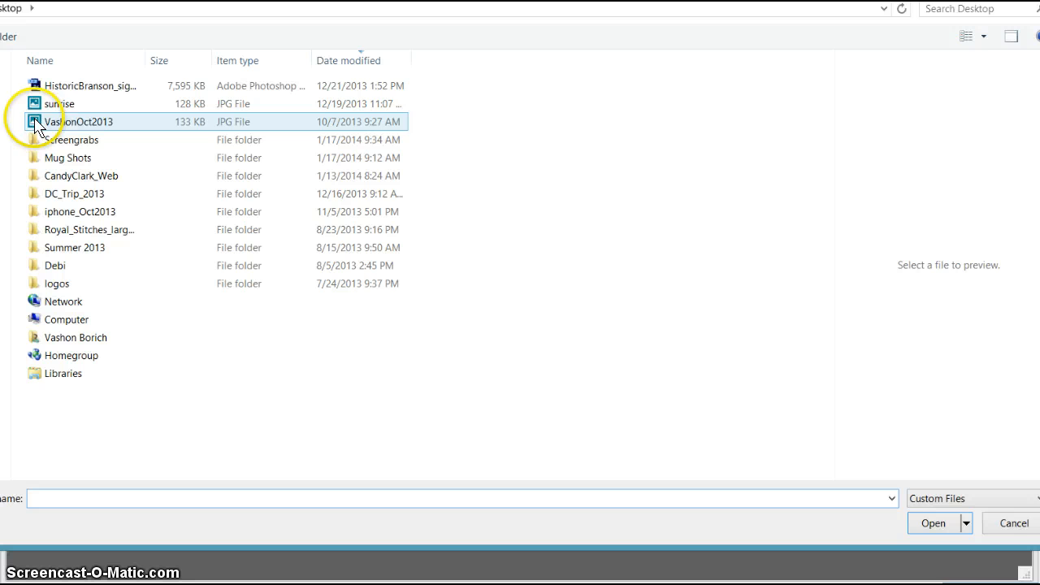
left_click(61, 103)
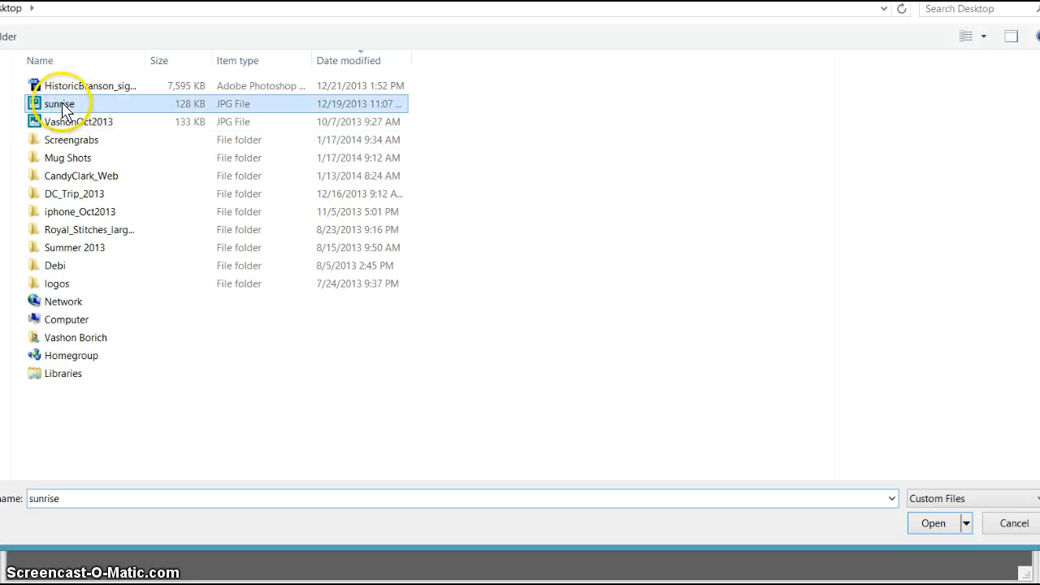
left_click(934, 524)
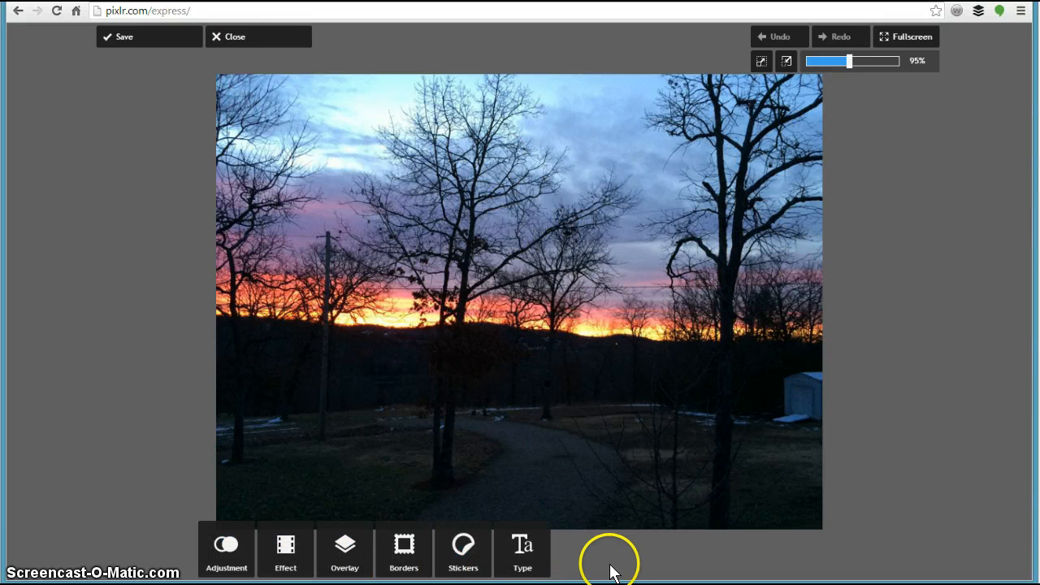
Resize the photo to 200 pixels wide by 150 high with its proportions kept.
left_click(230, 567)
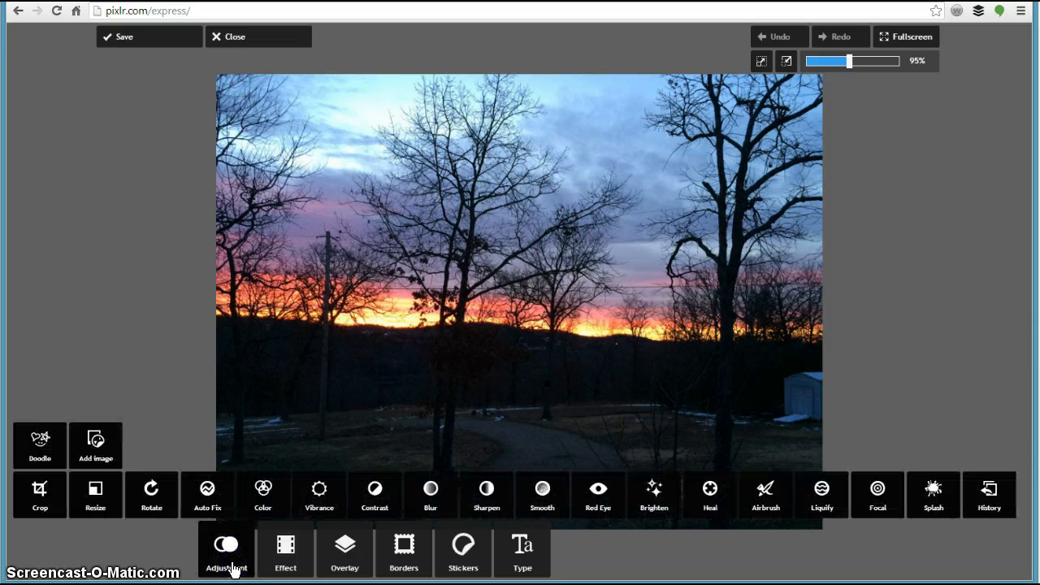
left_click(95, 508)
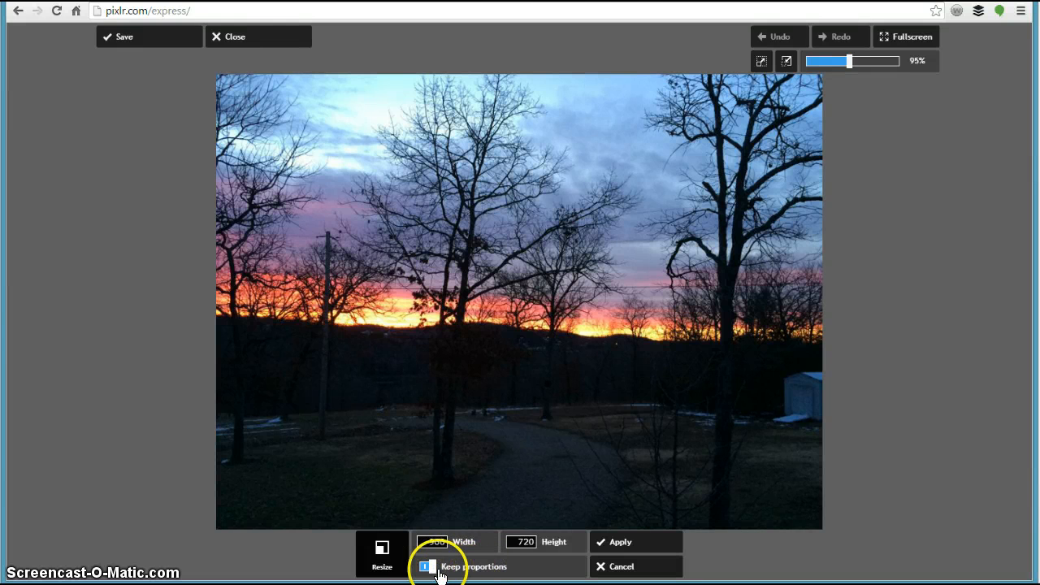
left_click(427, 567)
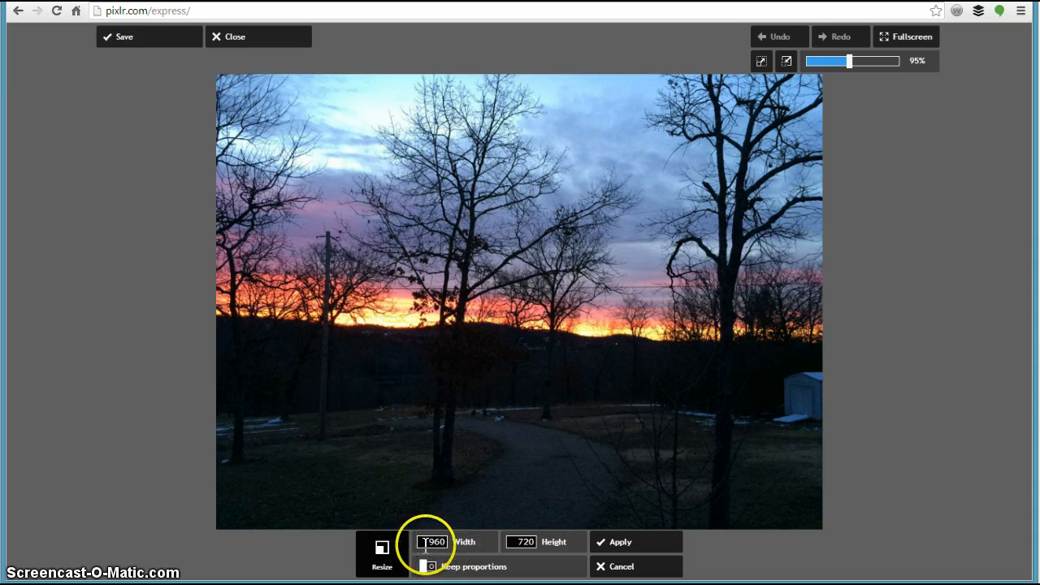
left_click(428, 566)
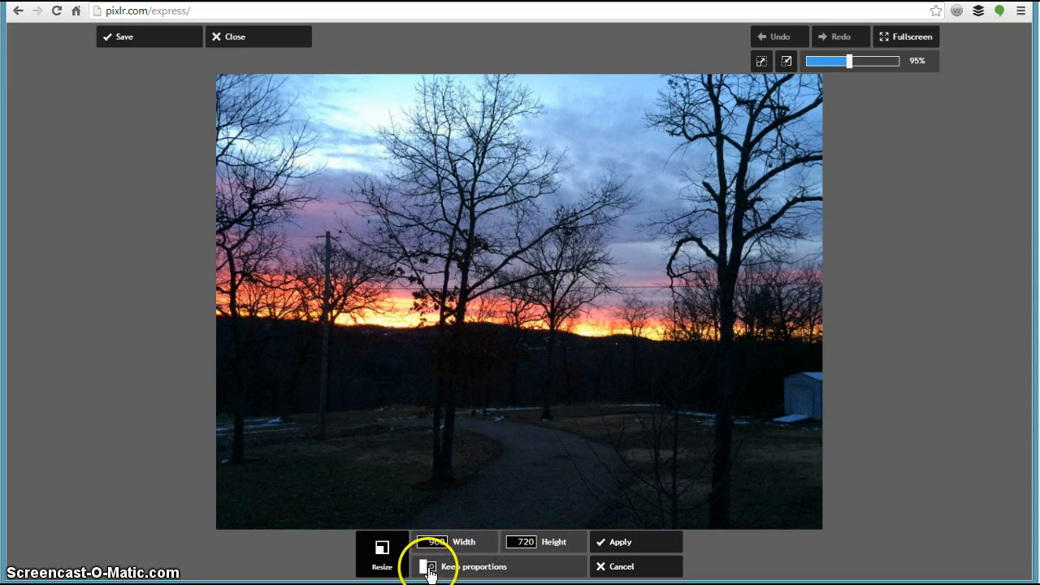
left_click(442, 567)
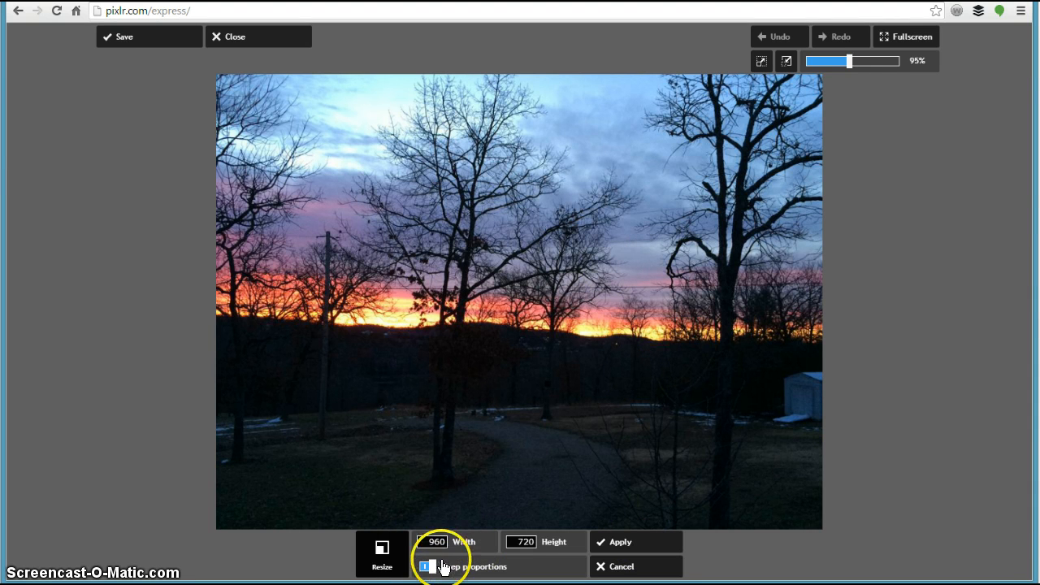
left_click(433, 540)
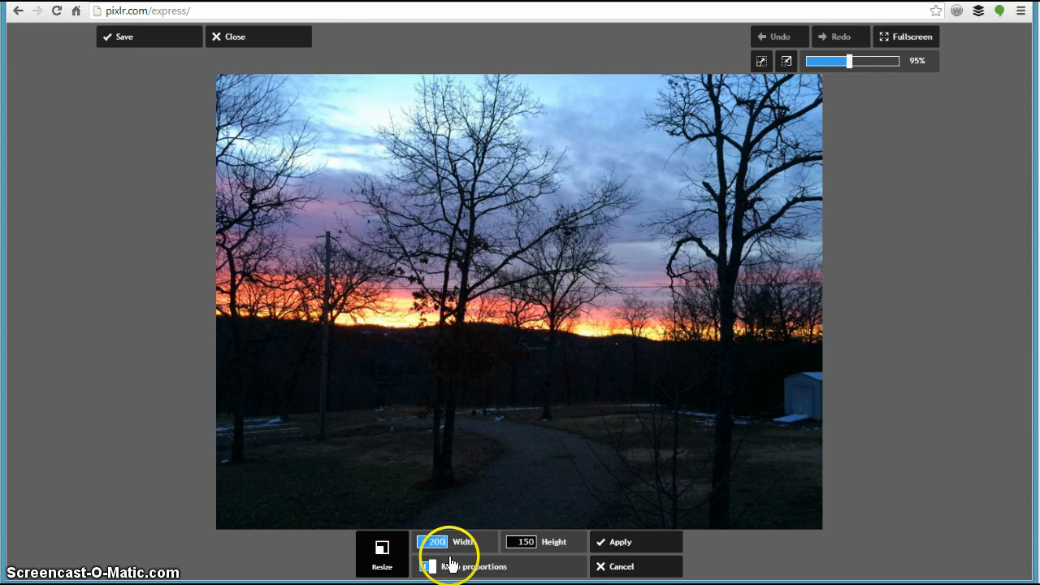
left_click(528, 547)
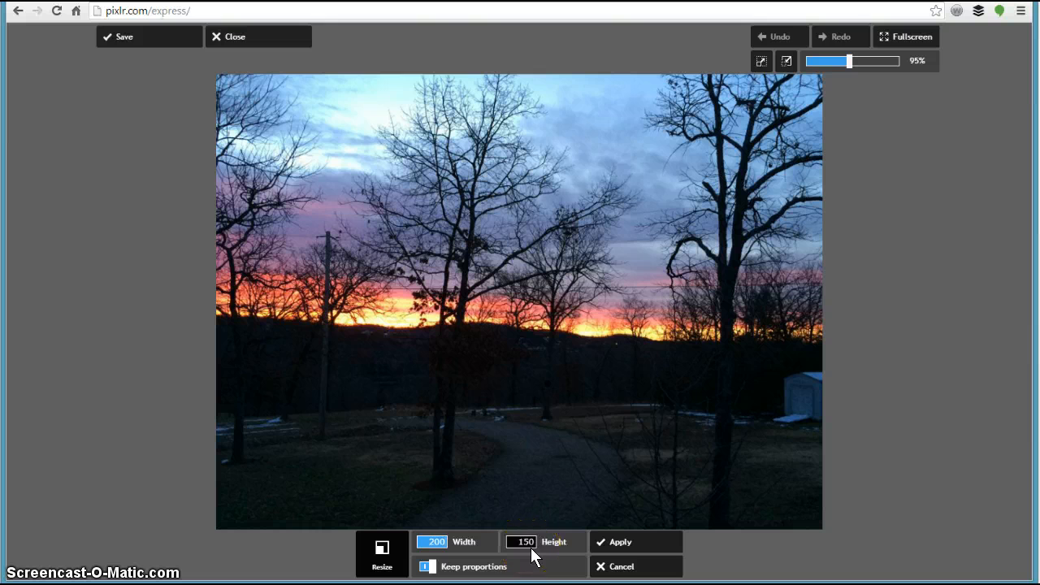
left_click(541, 557)
left_click(615, 543)
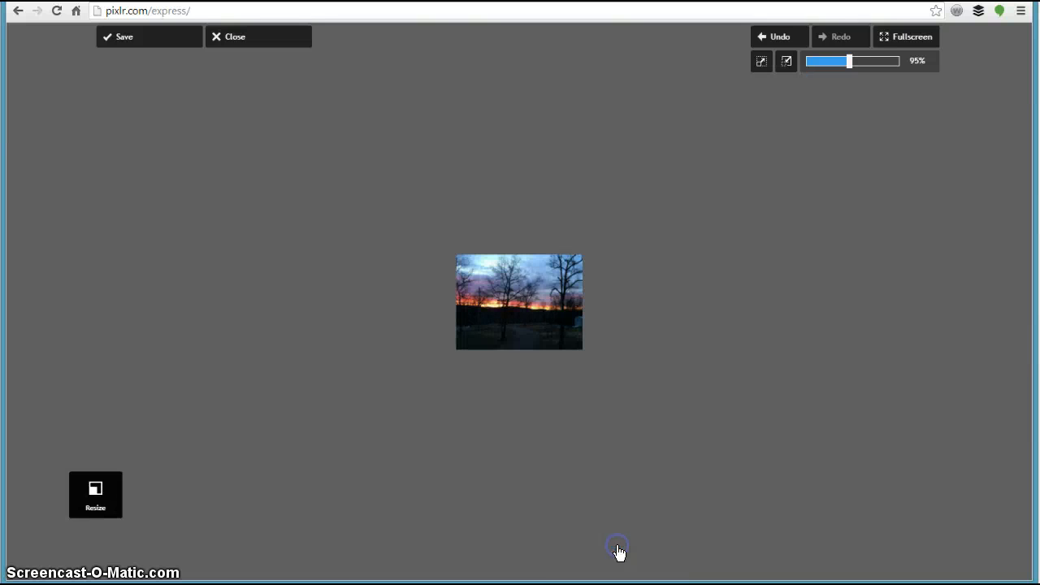
left_click(695, 388)
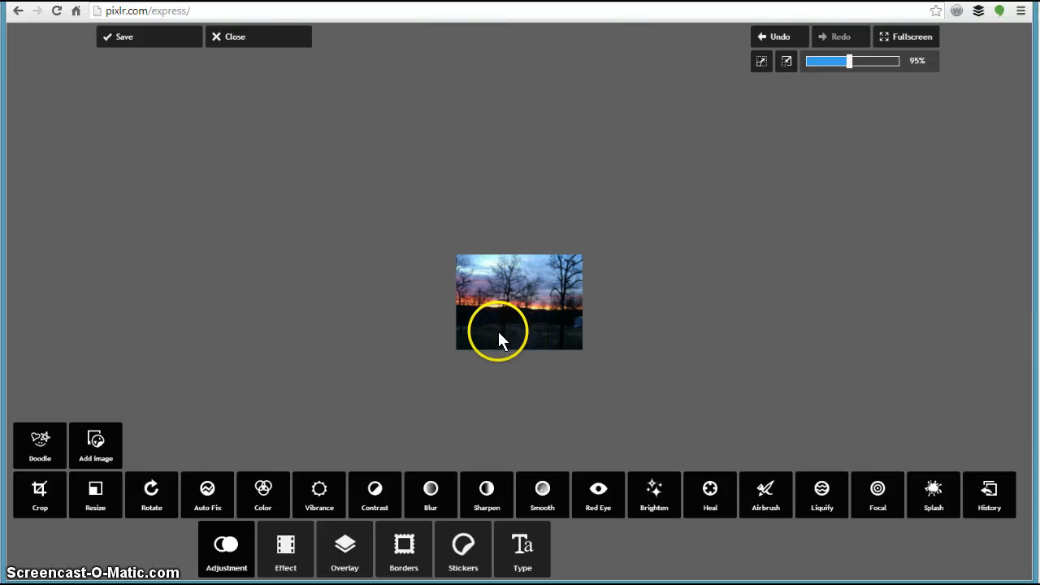
left_click(127, 47)
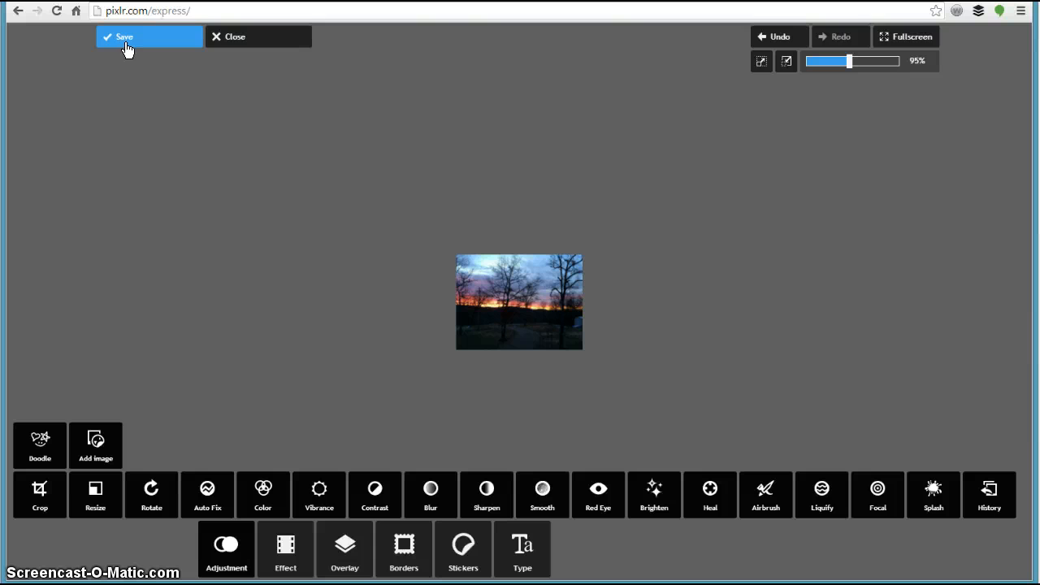
left_click(181, 106)
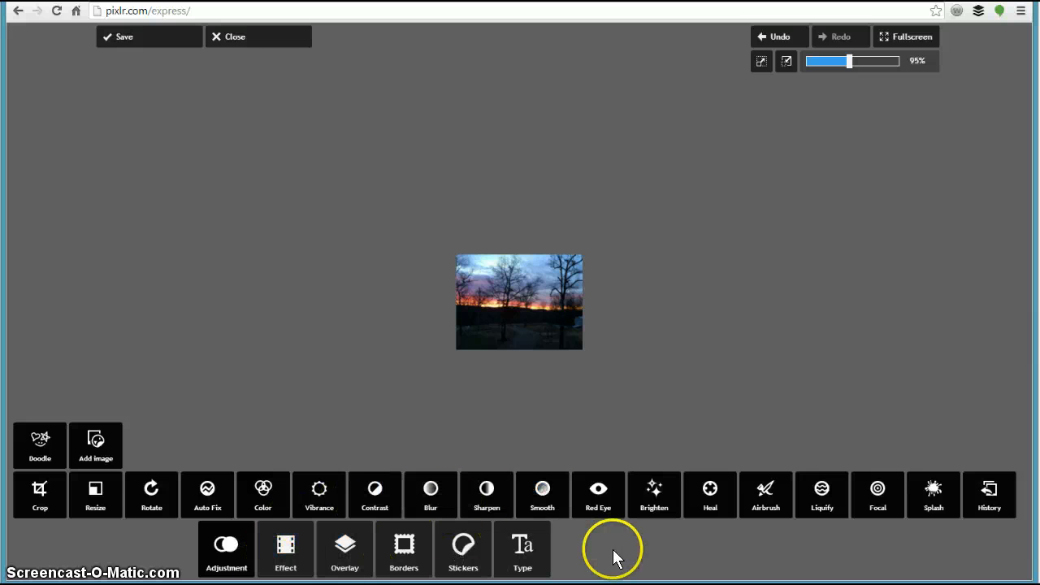
Sharpen the resized photo with an amount of 50 and a radius of 10.
left_click(485, 499)
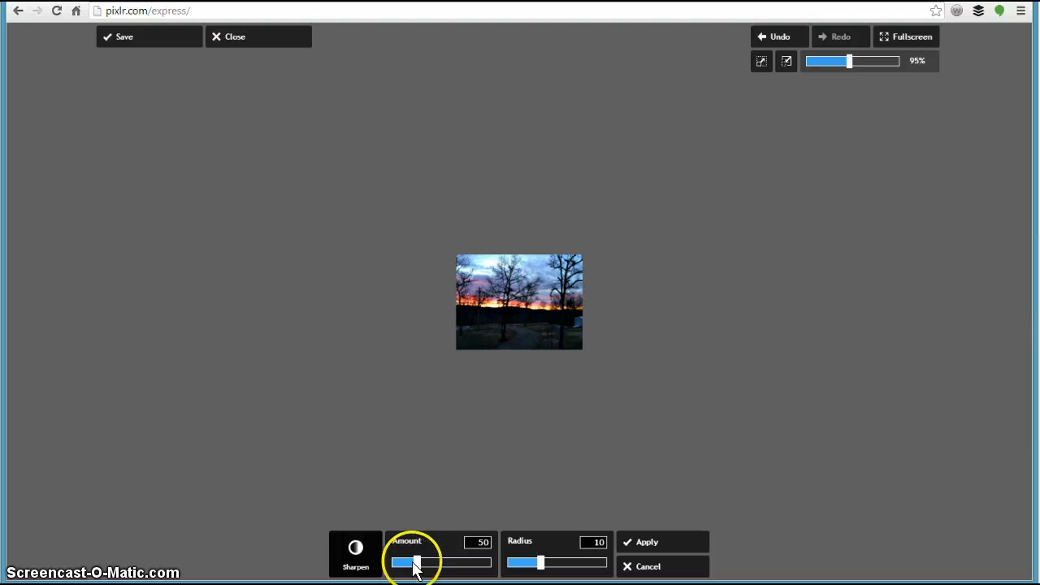
left_click_drag(415, 562, 508, 568)
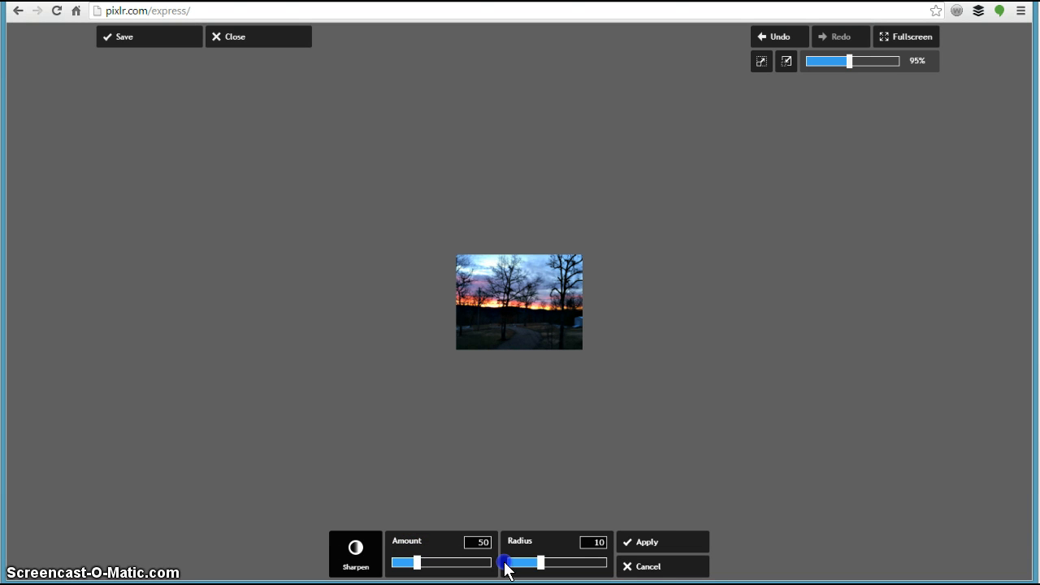
left_click(648, 542)
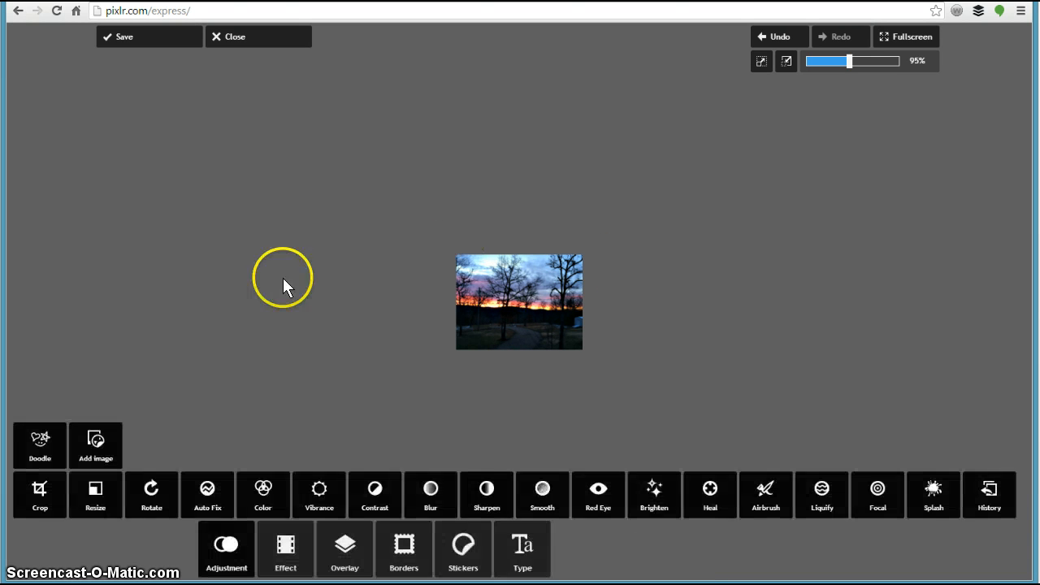
Close the photo and shorten the web address to pixlr.com to load the Pixlr home page.
left_click(240, 38)
left_click_drag(151, 10, 260, 23)
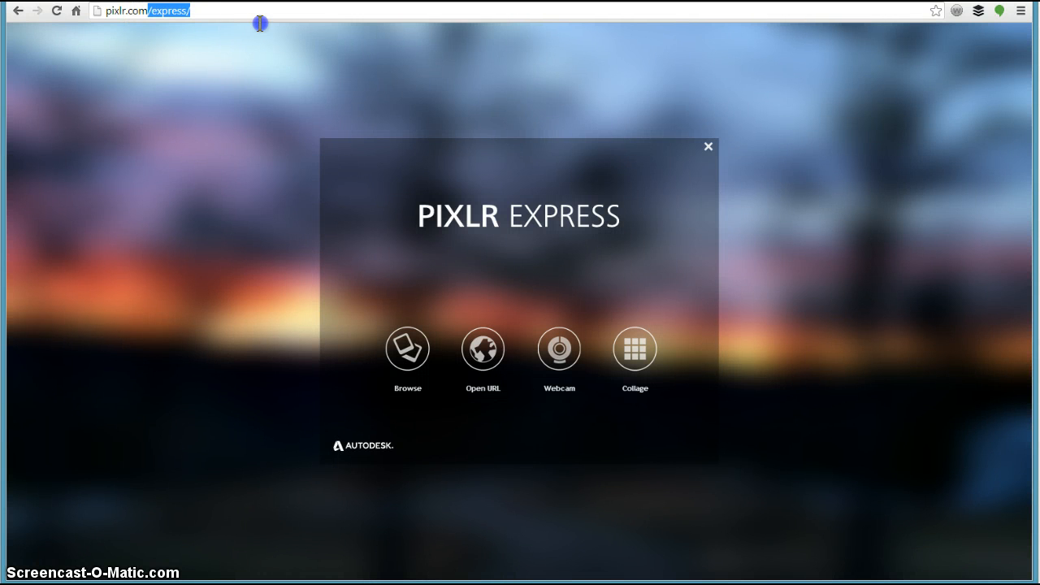
key("BackSpace")
key("Return")
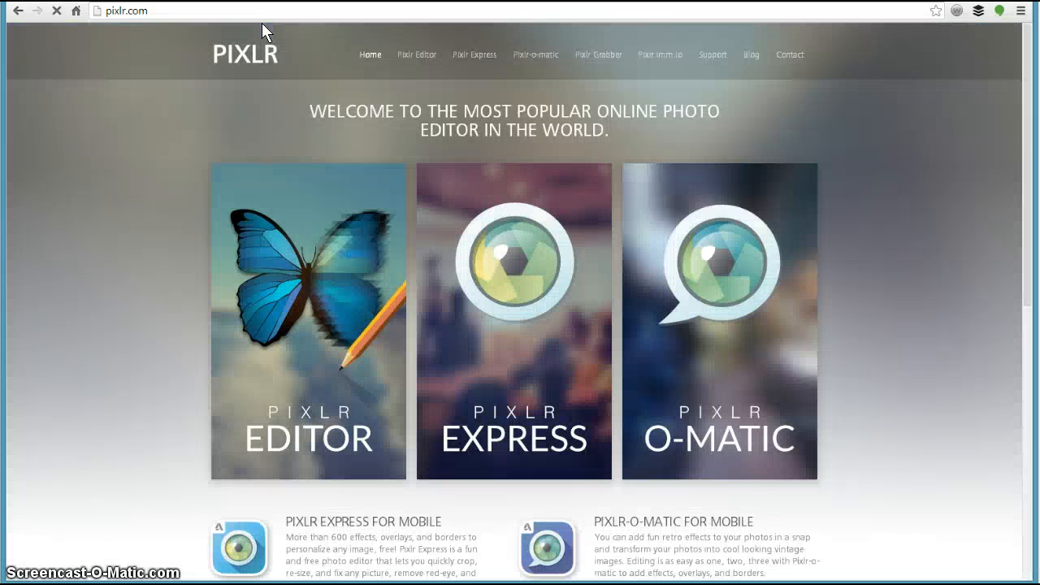
Launch Pixlr Editor and open the sunrise photo from the computer.
left_click(322, 424)
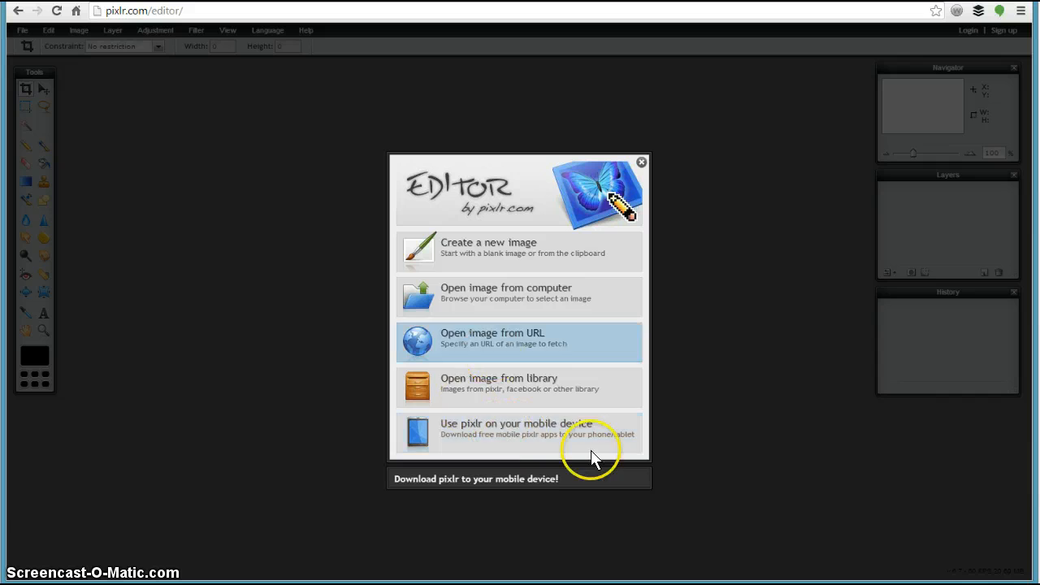
left_click(493, 292)
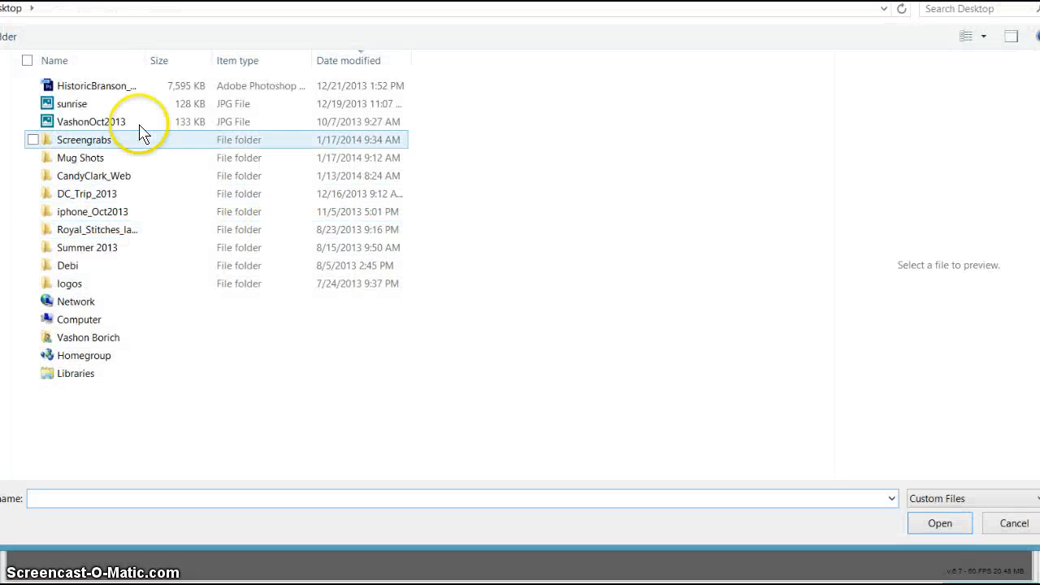
left_click(95, 105)
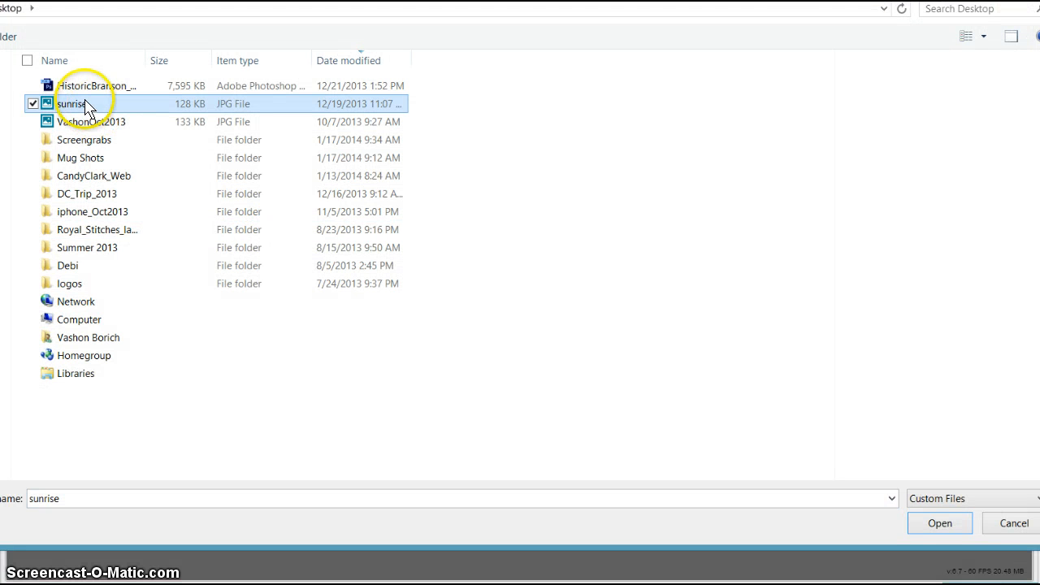
left_click(939, 524)
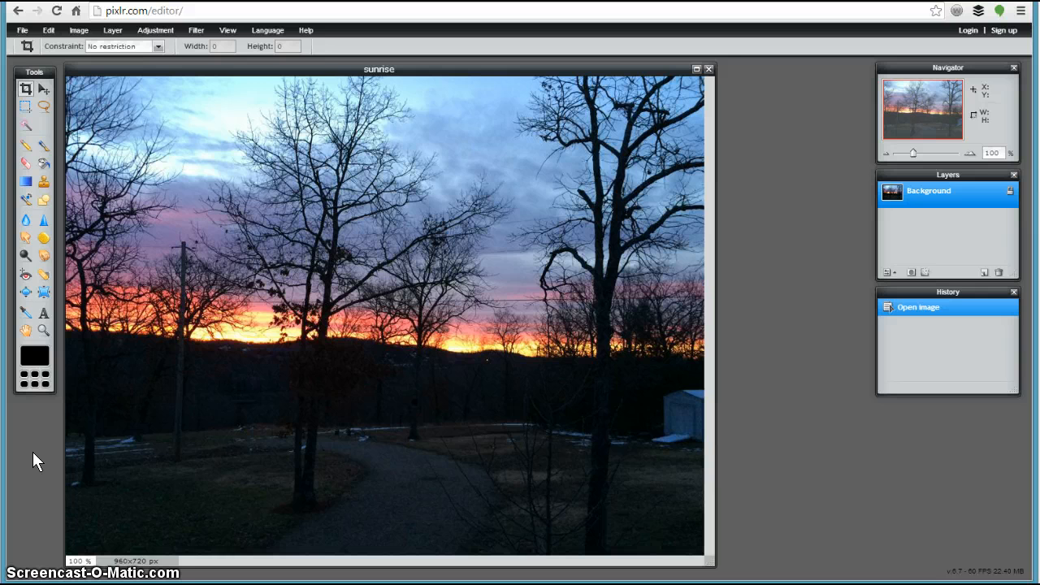
Lasso a freehand area about 510 by 720 px around the large tree near the photo's centre, cut it out and undo the cut.
left_click(44, 108)
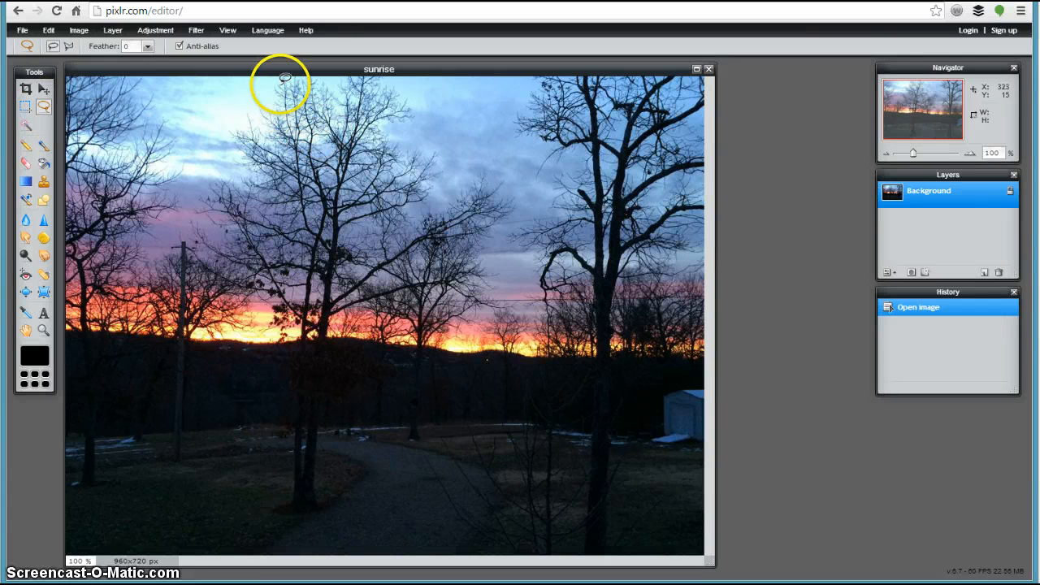
mouse_move(285, 78)
left_mouse_down()
mouse_move(221, 141)
mouse_move(222, 175)
mouse_move(194, 202)
mouse_move(282, 342)
mouse_move(281, 498)
mouse_move(334, 554)
mouse_move(353, 524)
mouse_move(367, 408)
mouse_move(360, 365)
mouse_move(481, 335)
mouse_move(531, 268)
mouse_move(527, 167)
mouse_move(496, 134)
mouse_move(455, 160)
mouse_move(398, 66)
mouse_move(269, 72)
left_mouse_up()
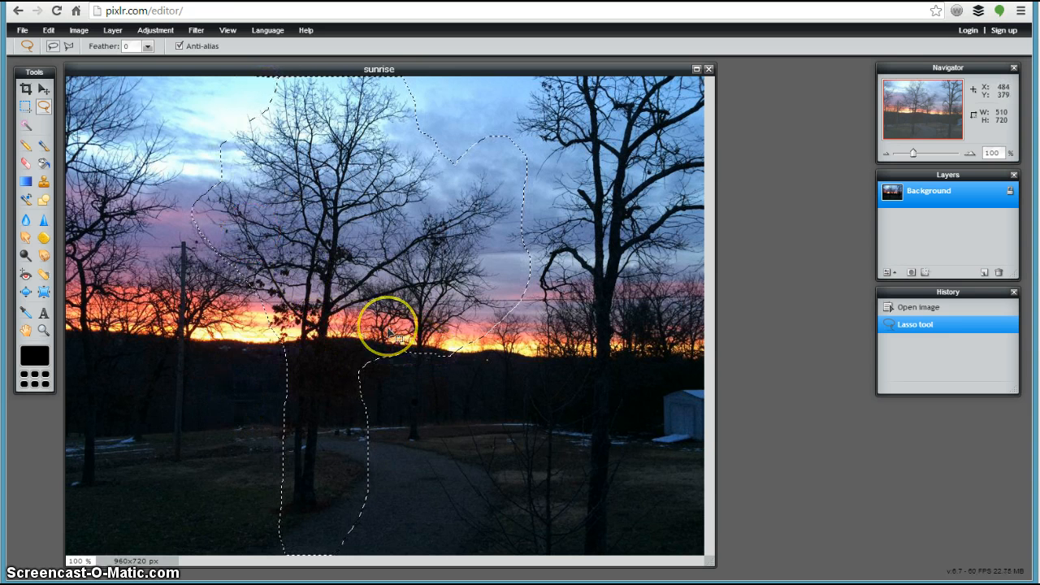
key("ctrl+x")
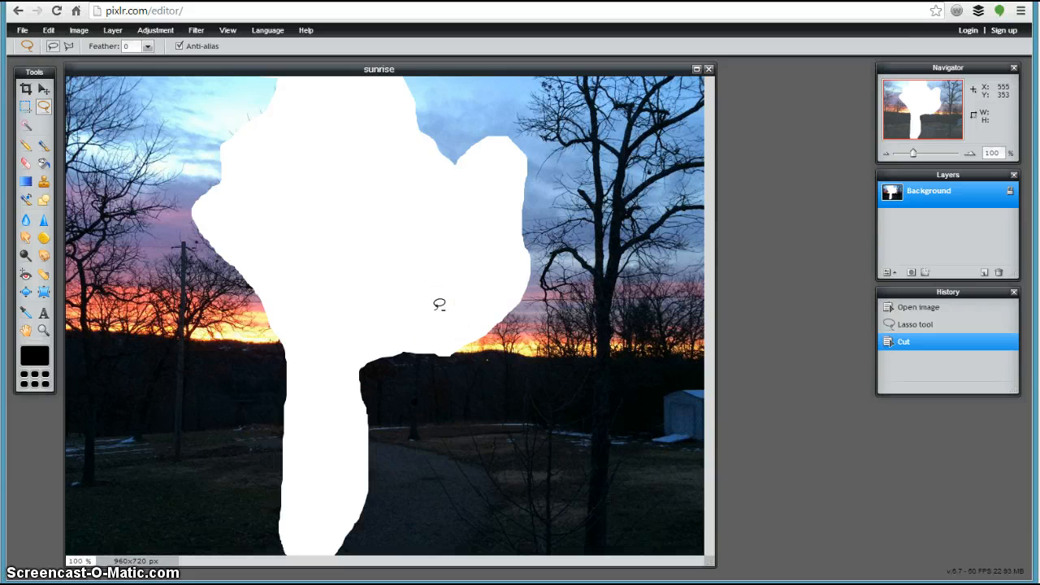
key("ctrl+z")
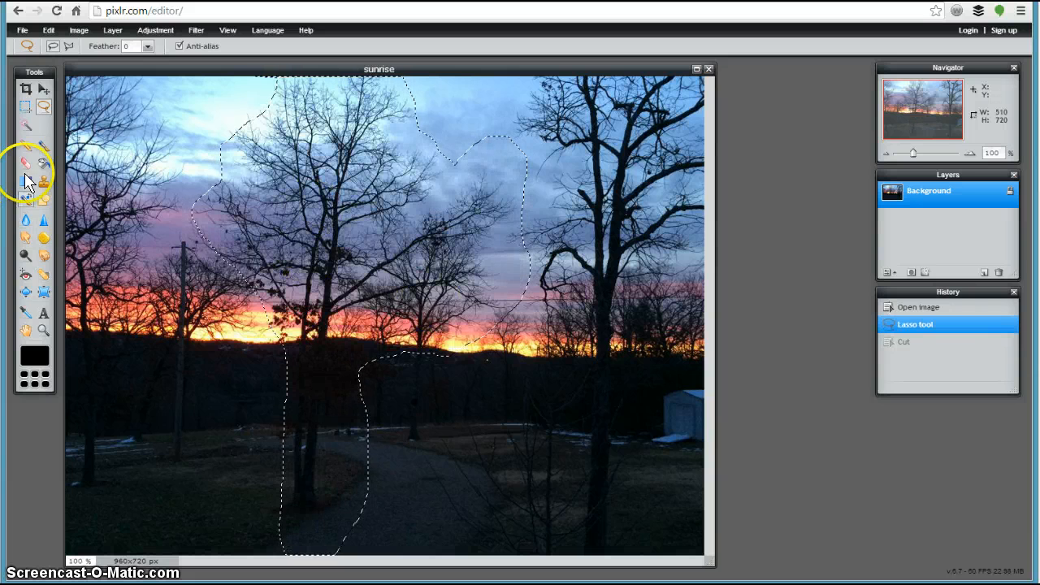